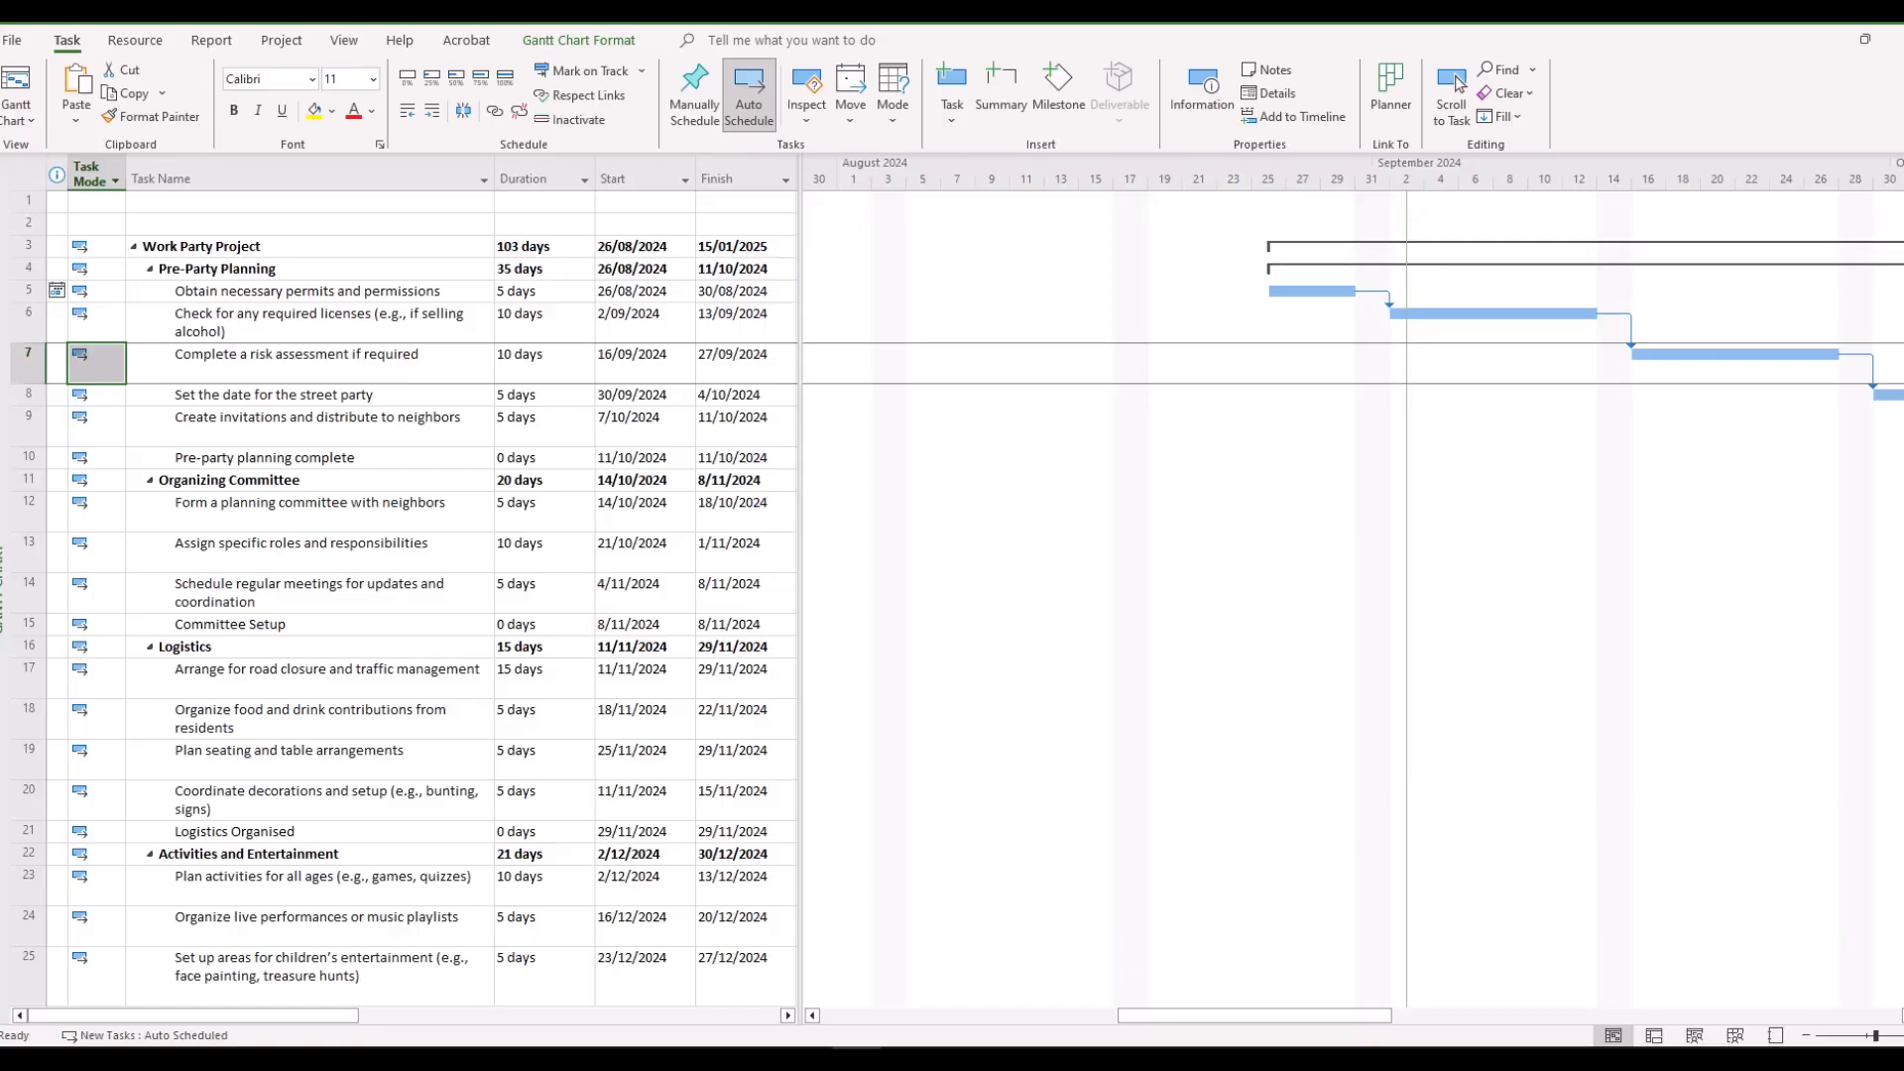
# Step: Set the task "Obtain necessary permits and permissions" to 50% complete, and mark it on track
pyautogui.click(67, 48)
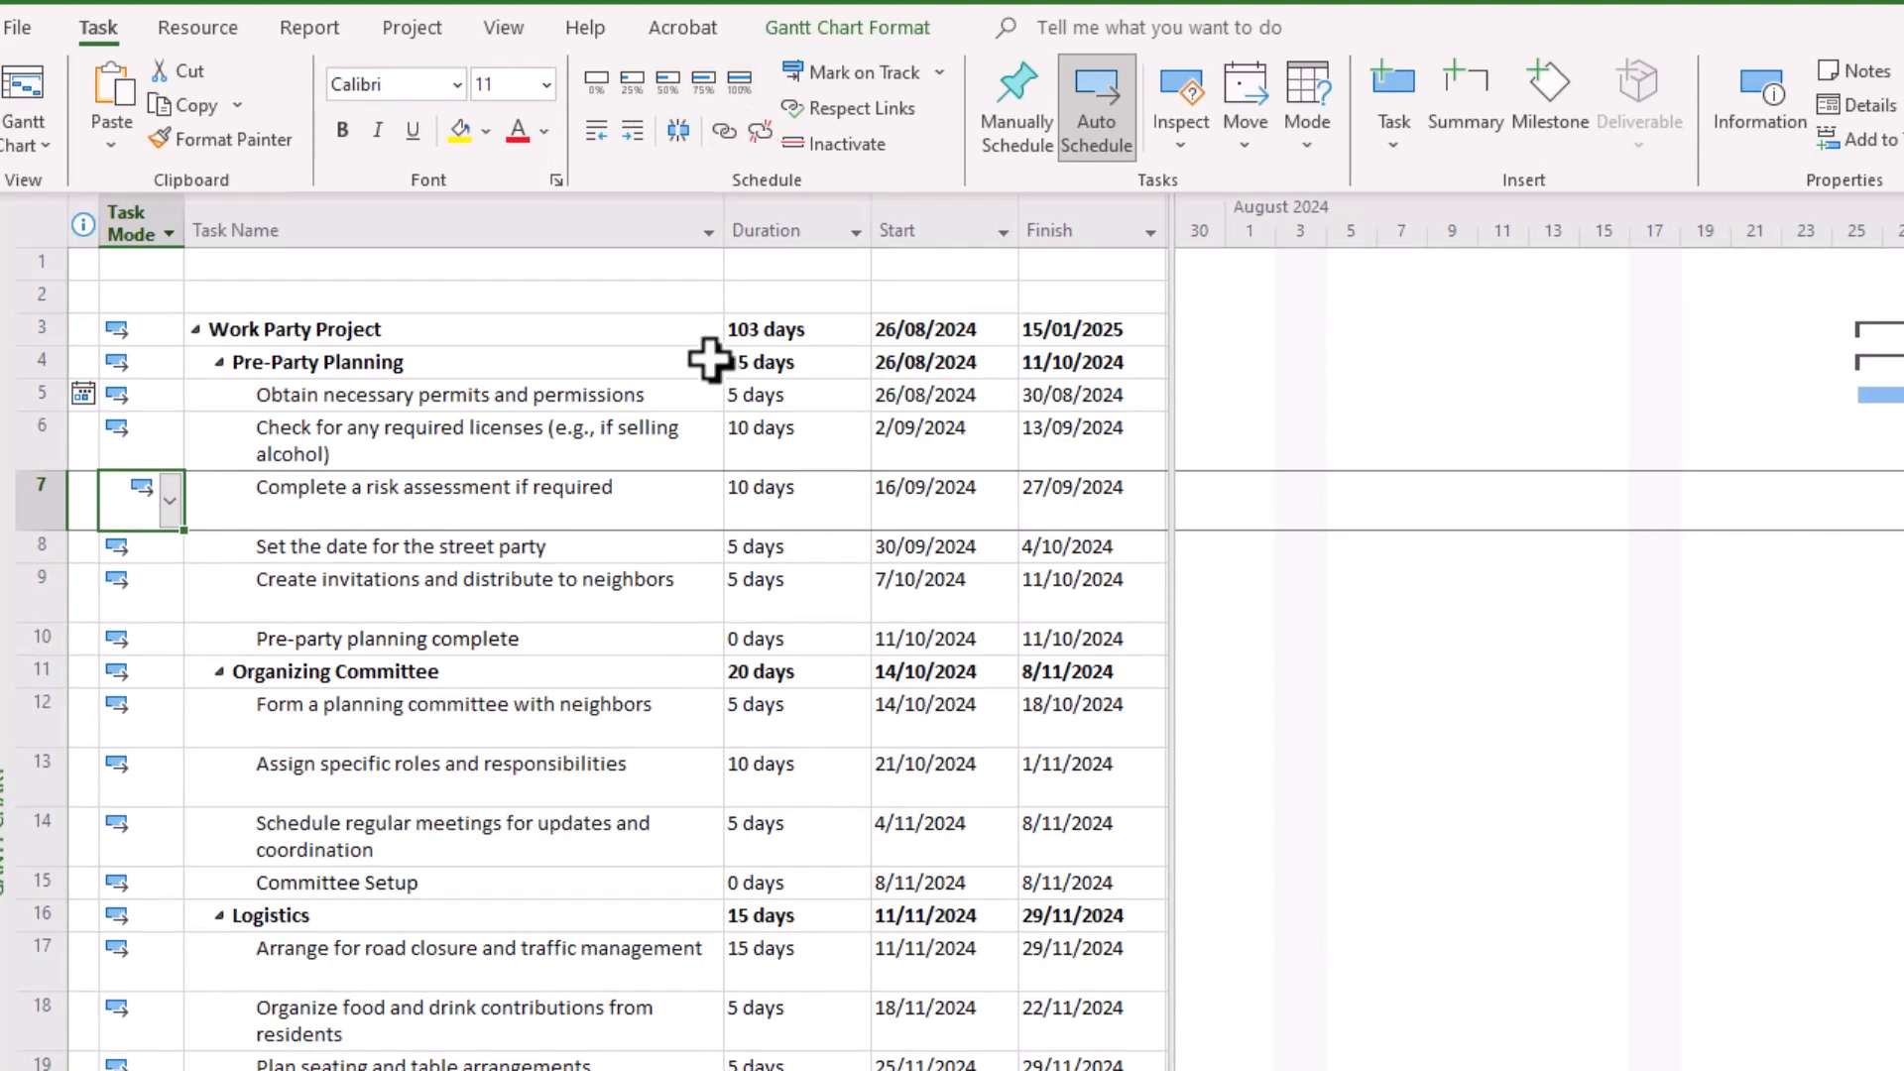
pyautogui.click(610, 394)
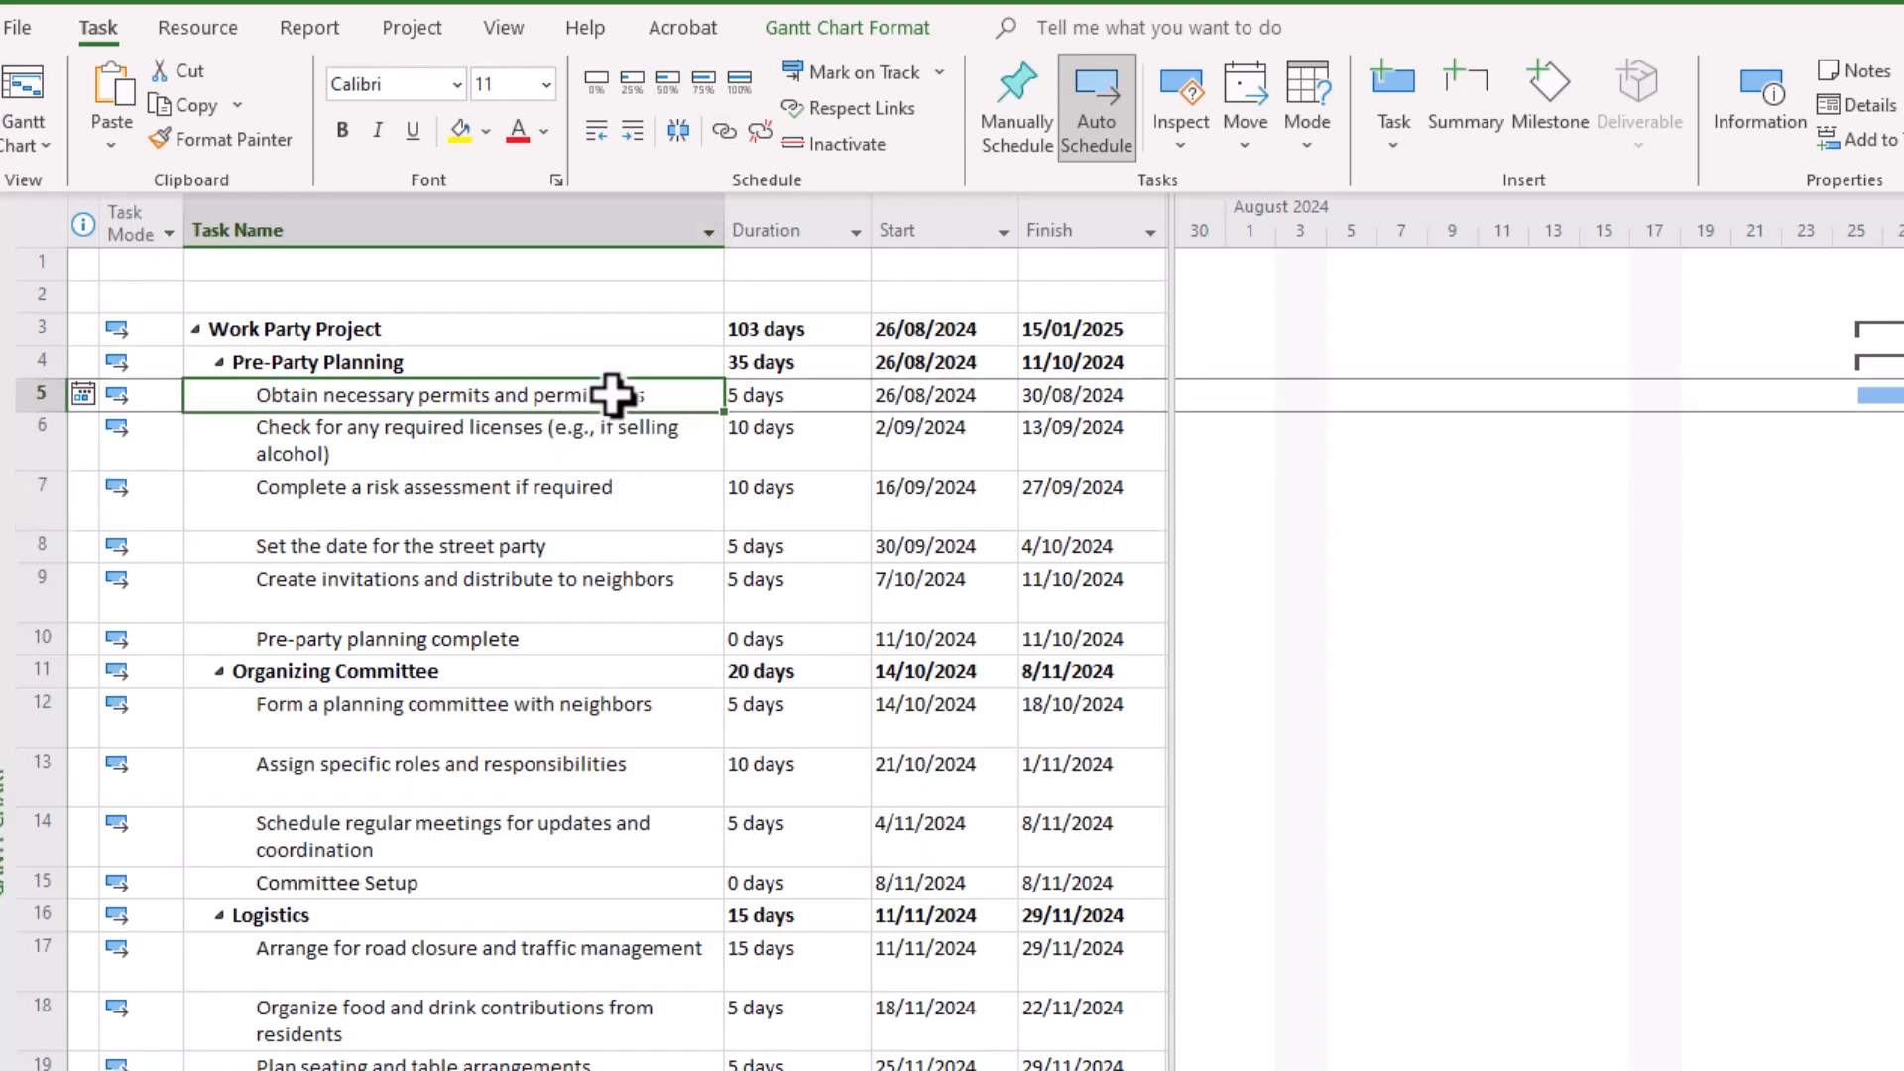
pyautogui.click(670, 83)
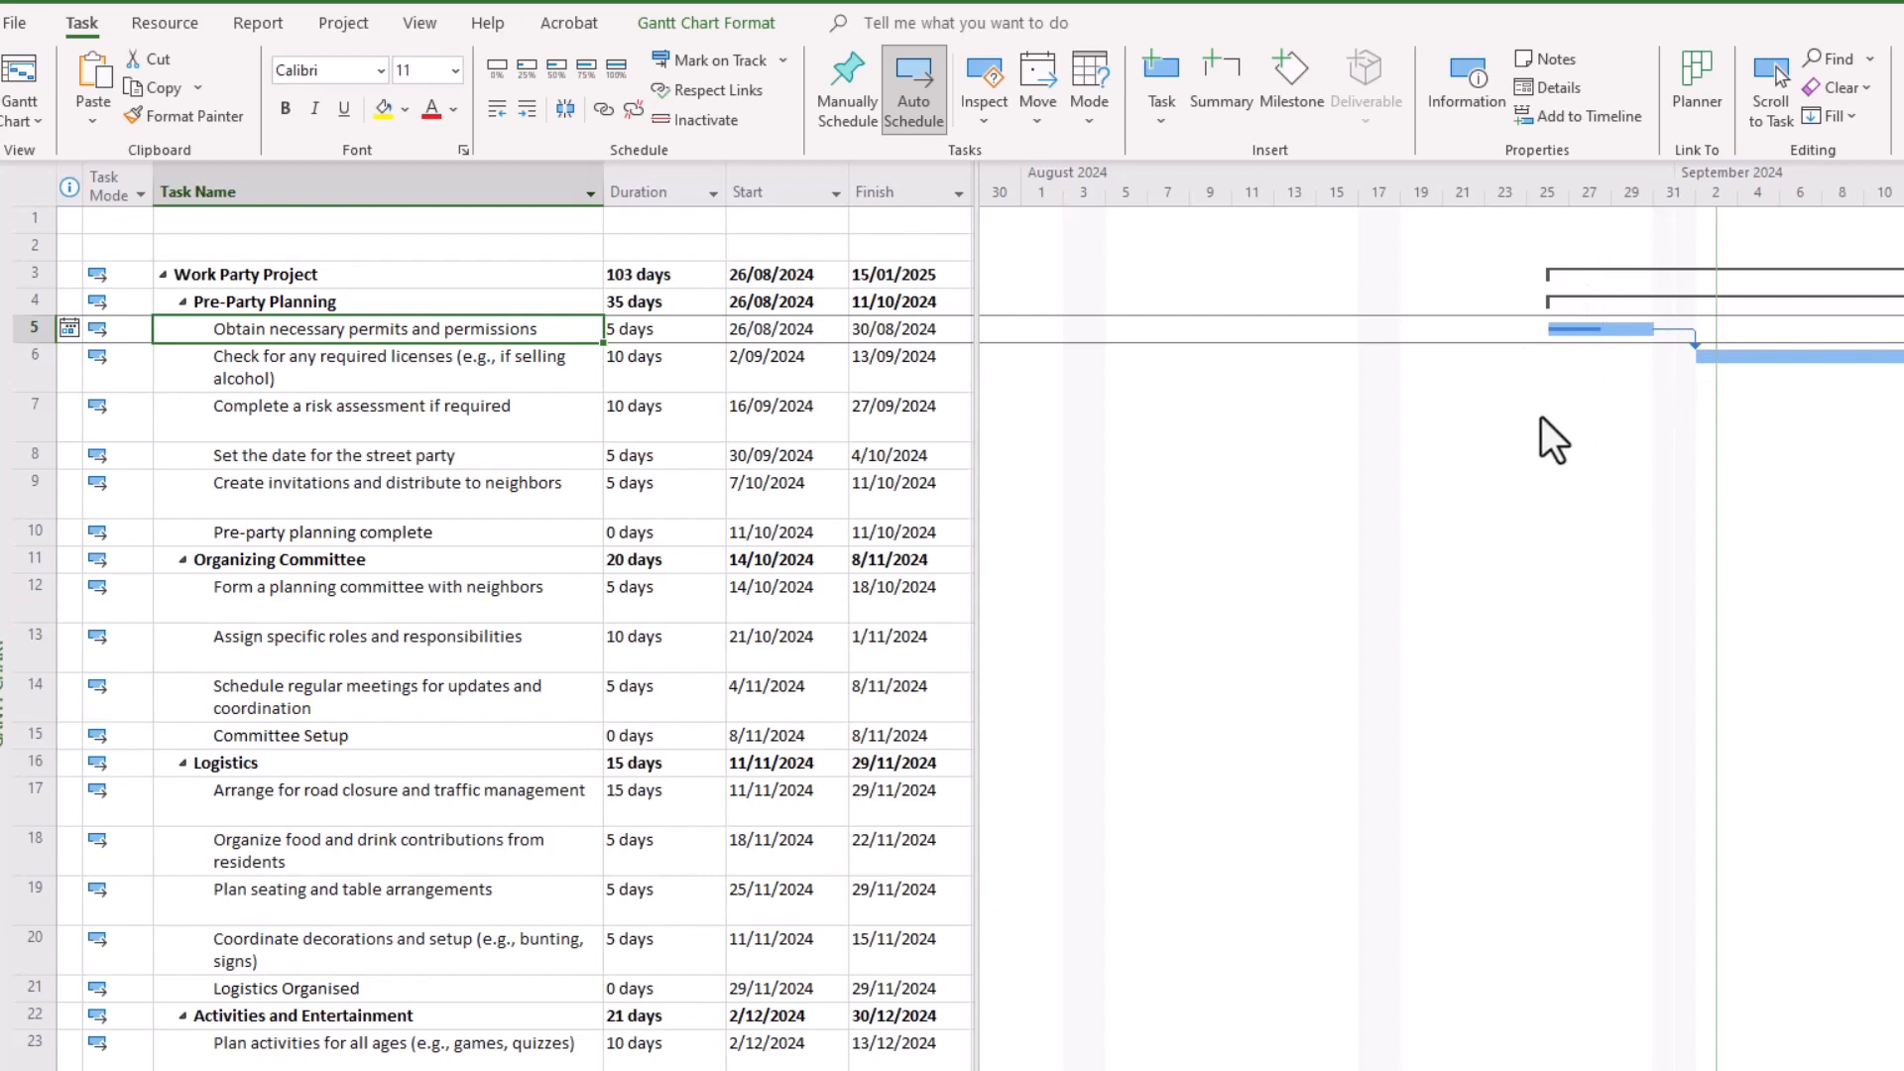
pyautogui.click(615, 69)
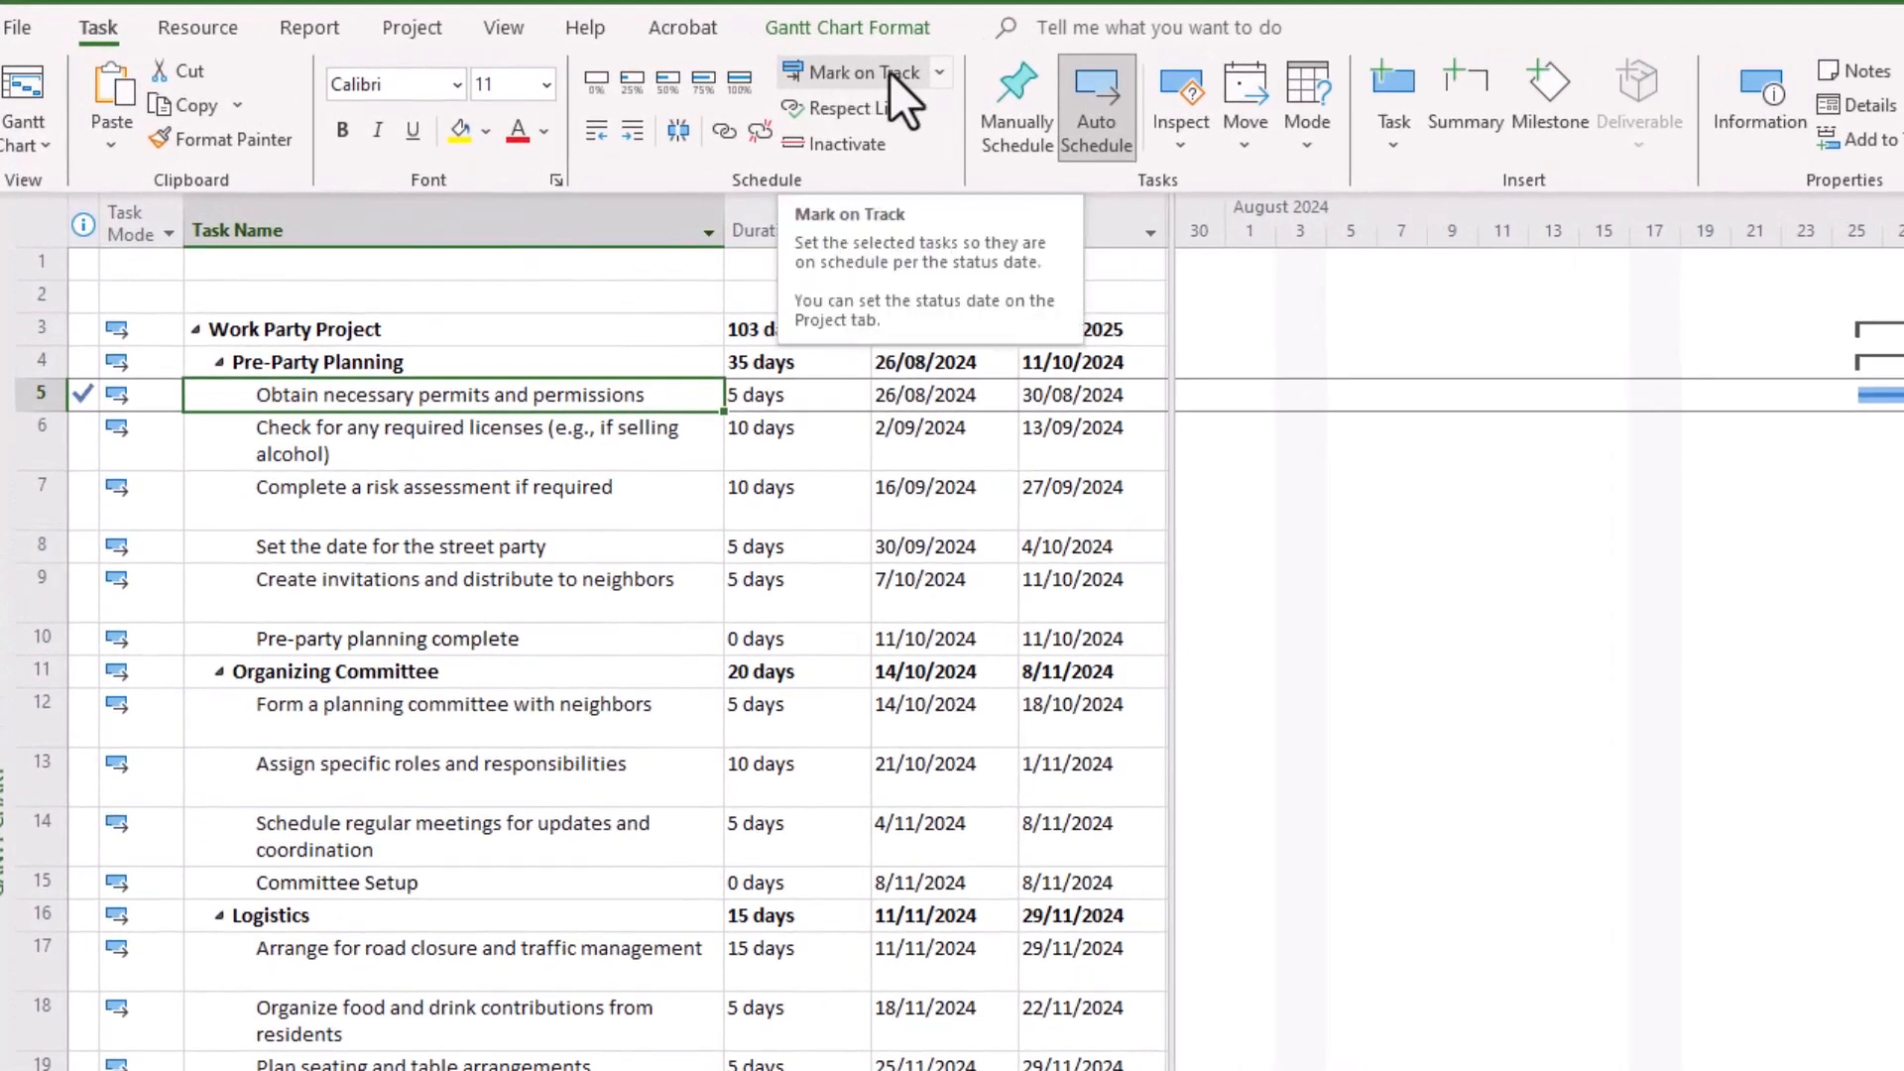
# Step: Mark the task "Check for any required licenses (e.g., if selling alcohol)" as on track
pyautogui.click(426, 444)
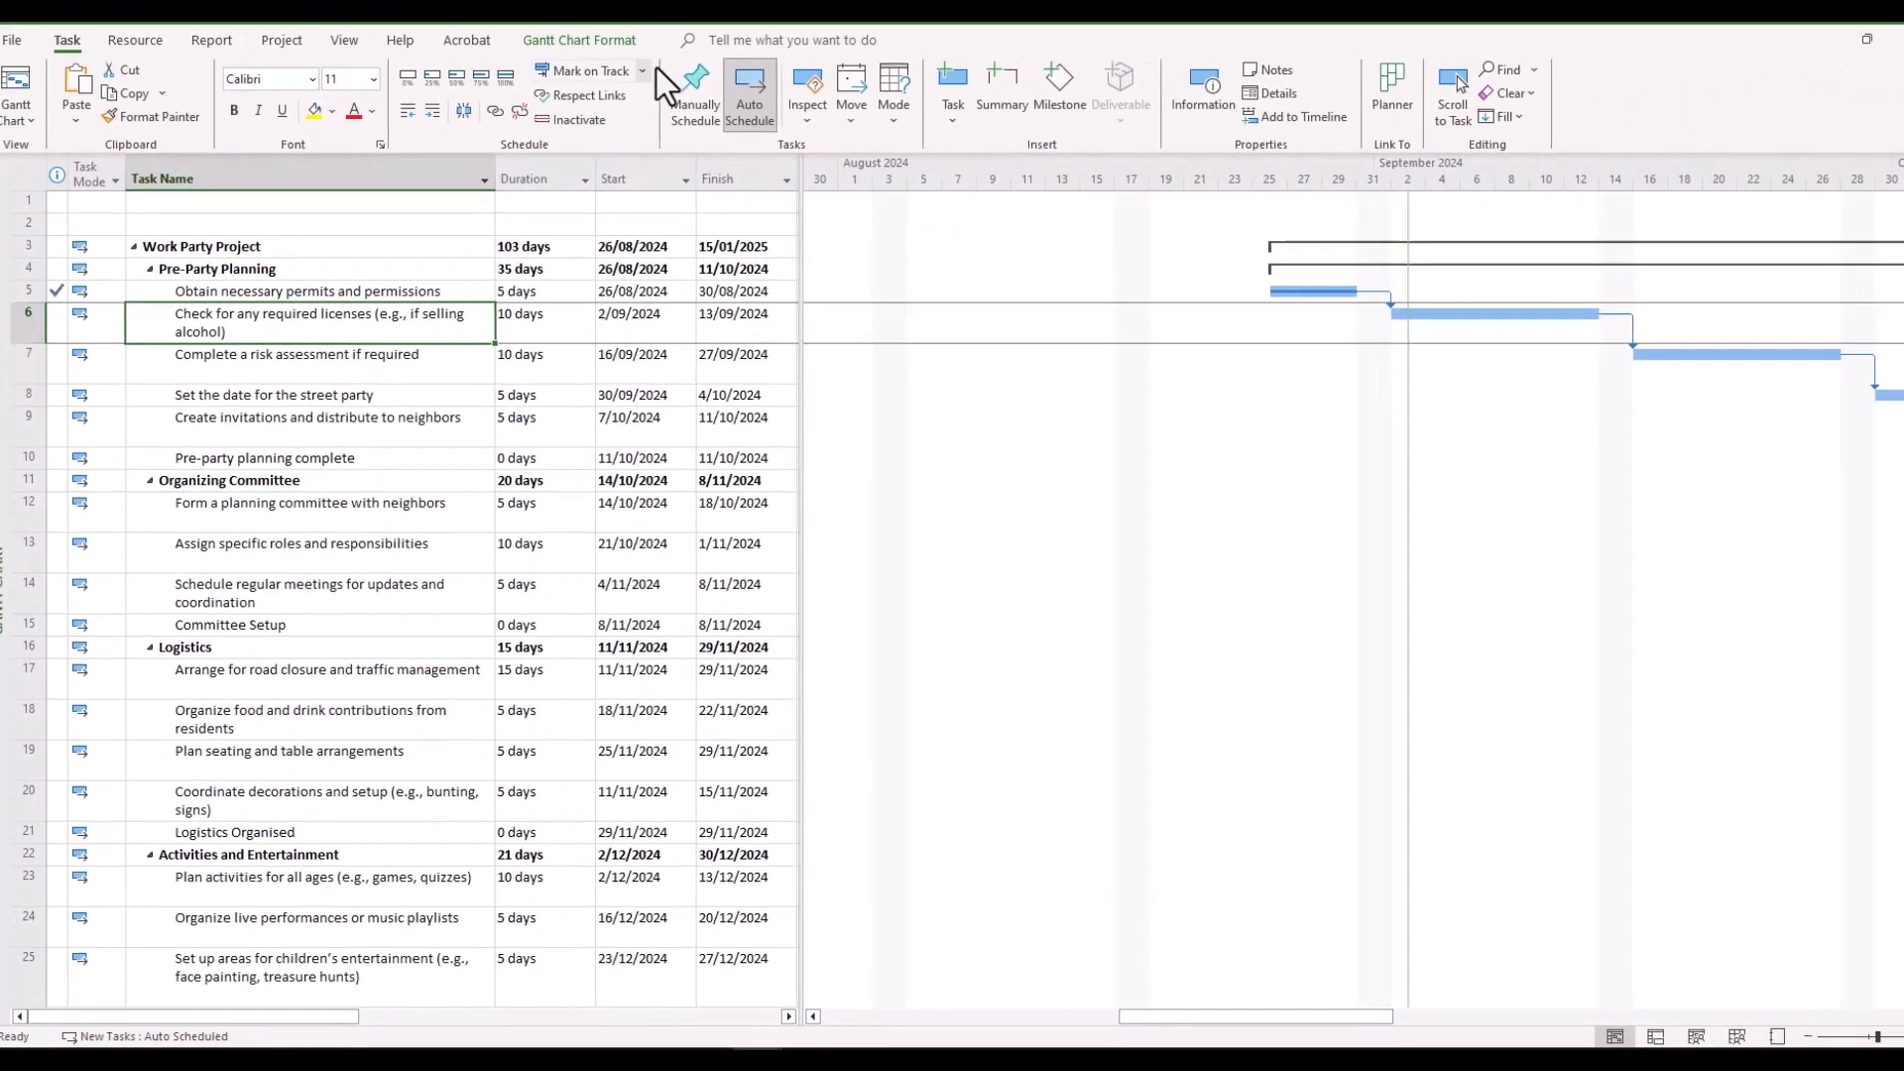
pyautogui.click(596, 68)
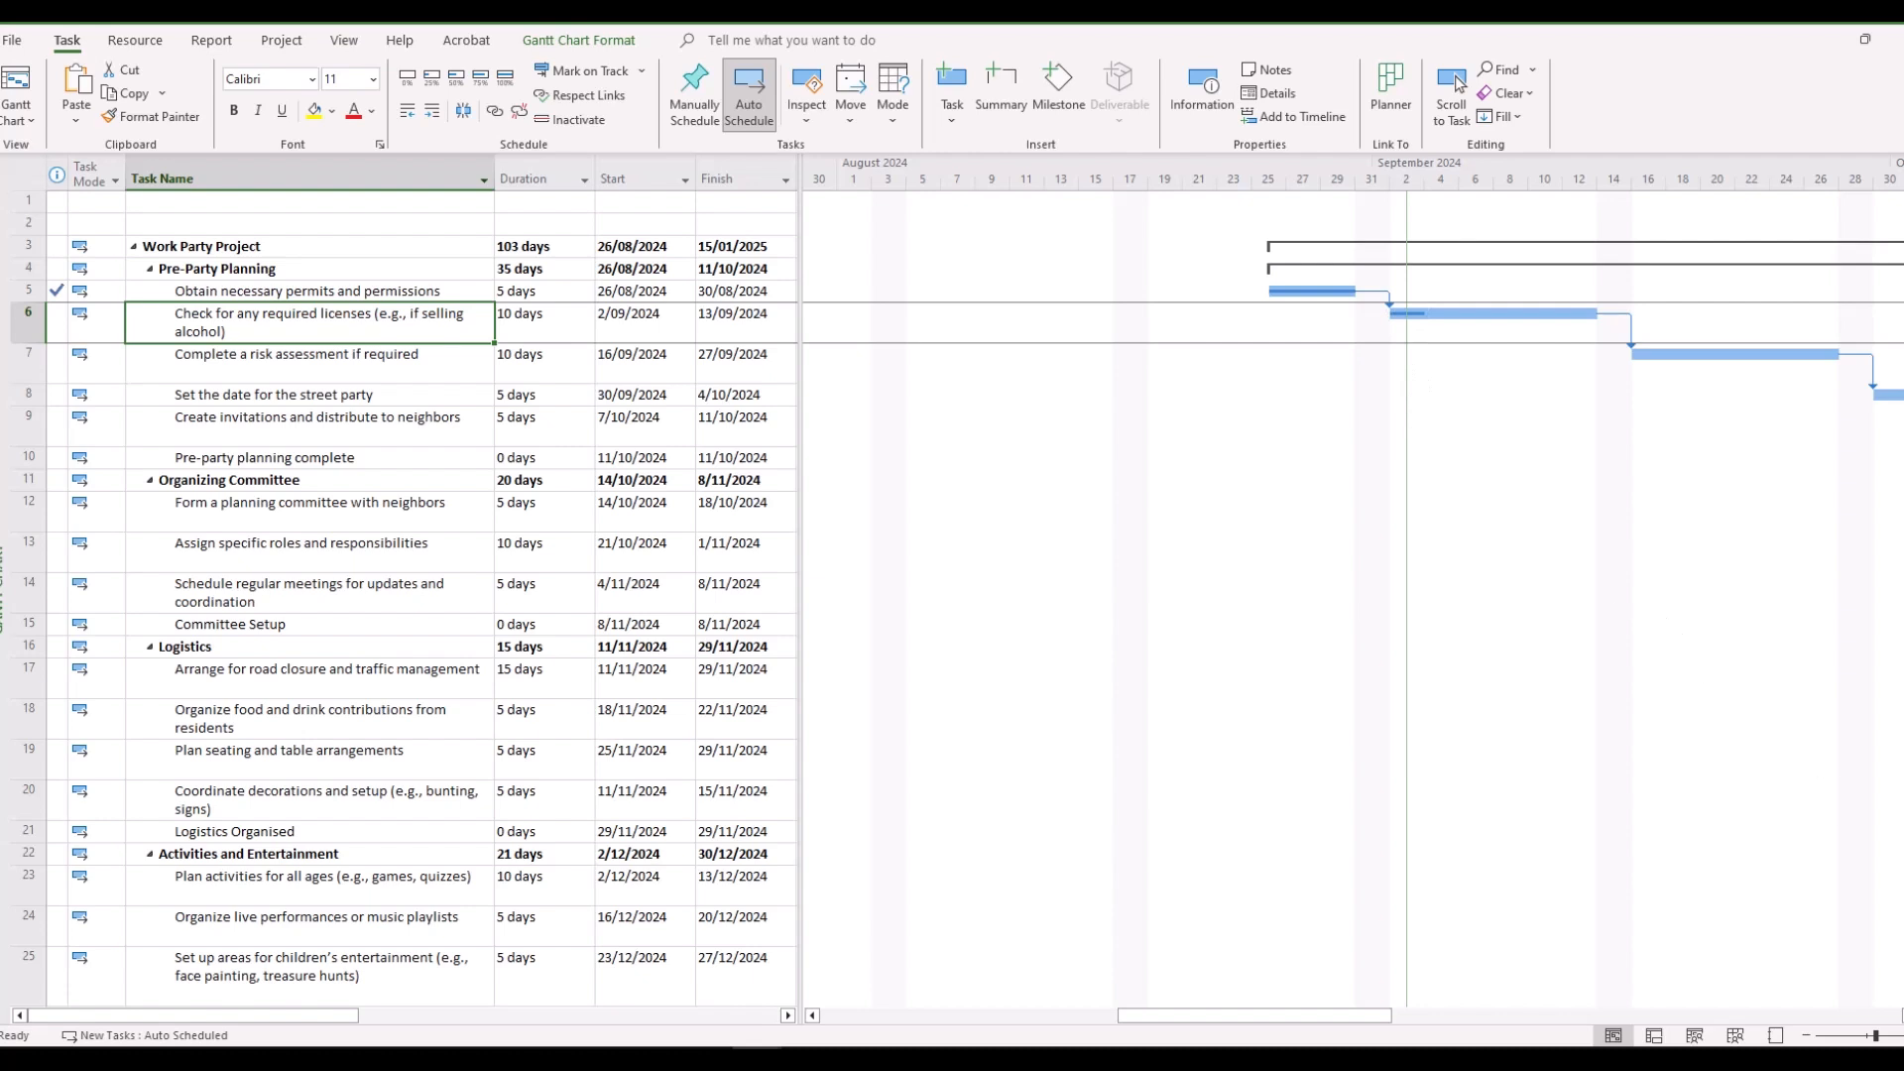
pyautogui.keyDown('ctrl'); pyautogui.scroll(2, 1560, 443); pyautogui.keyUp('ctrl')
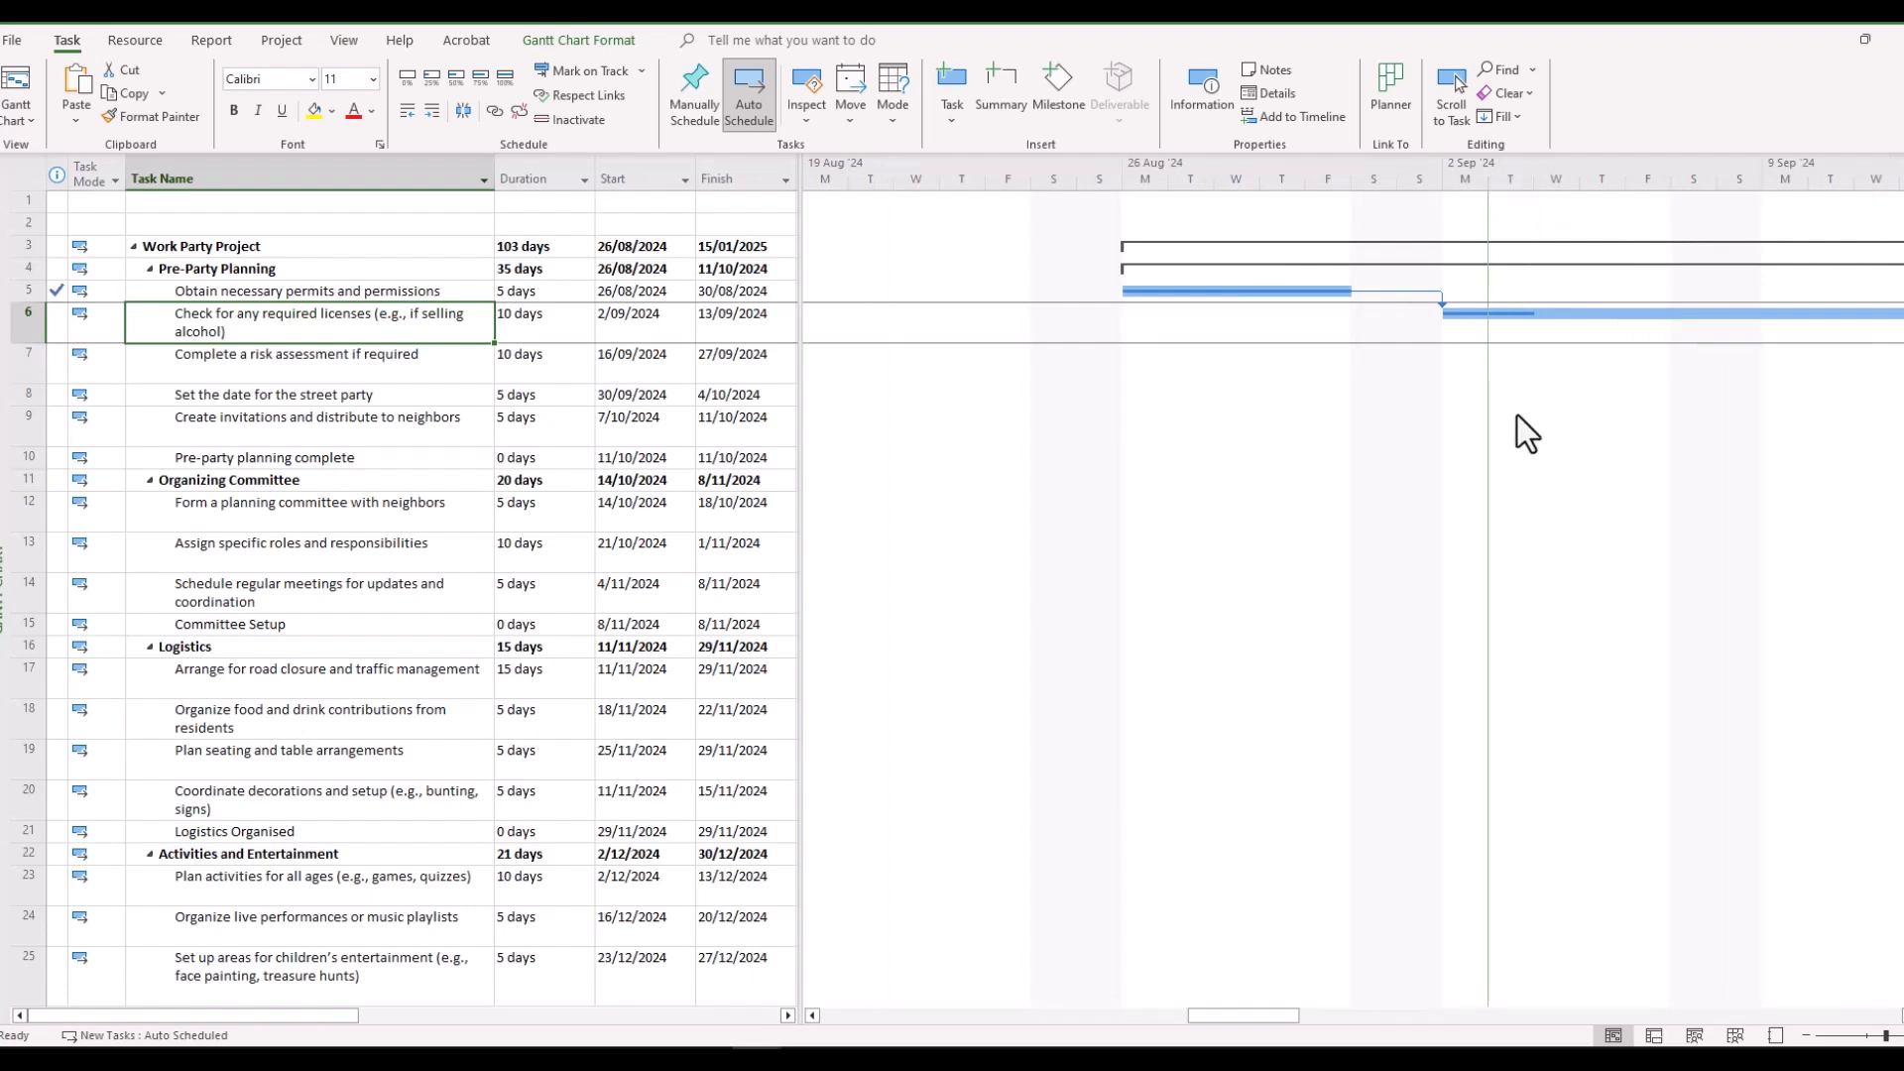
pyautogui.click(1800, 1033)
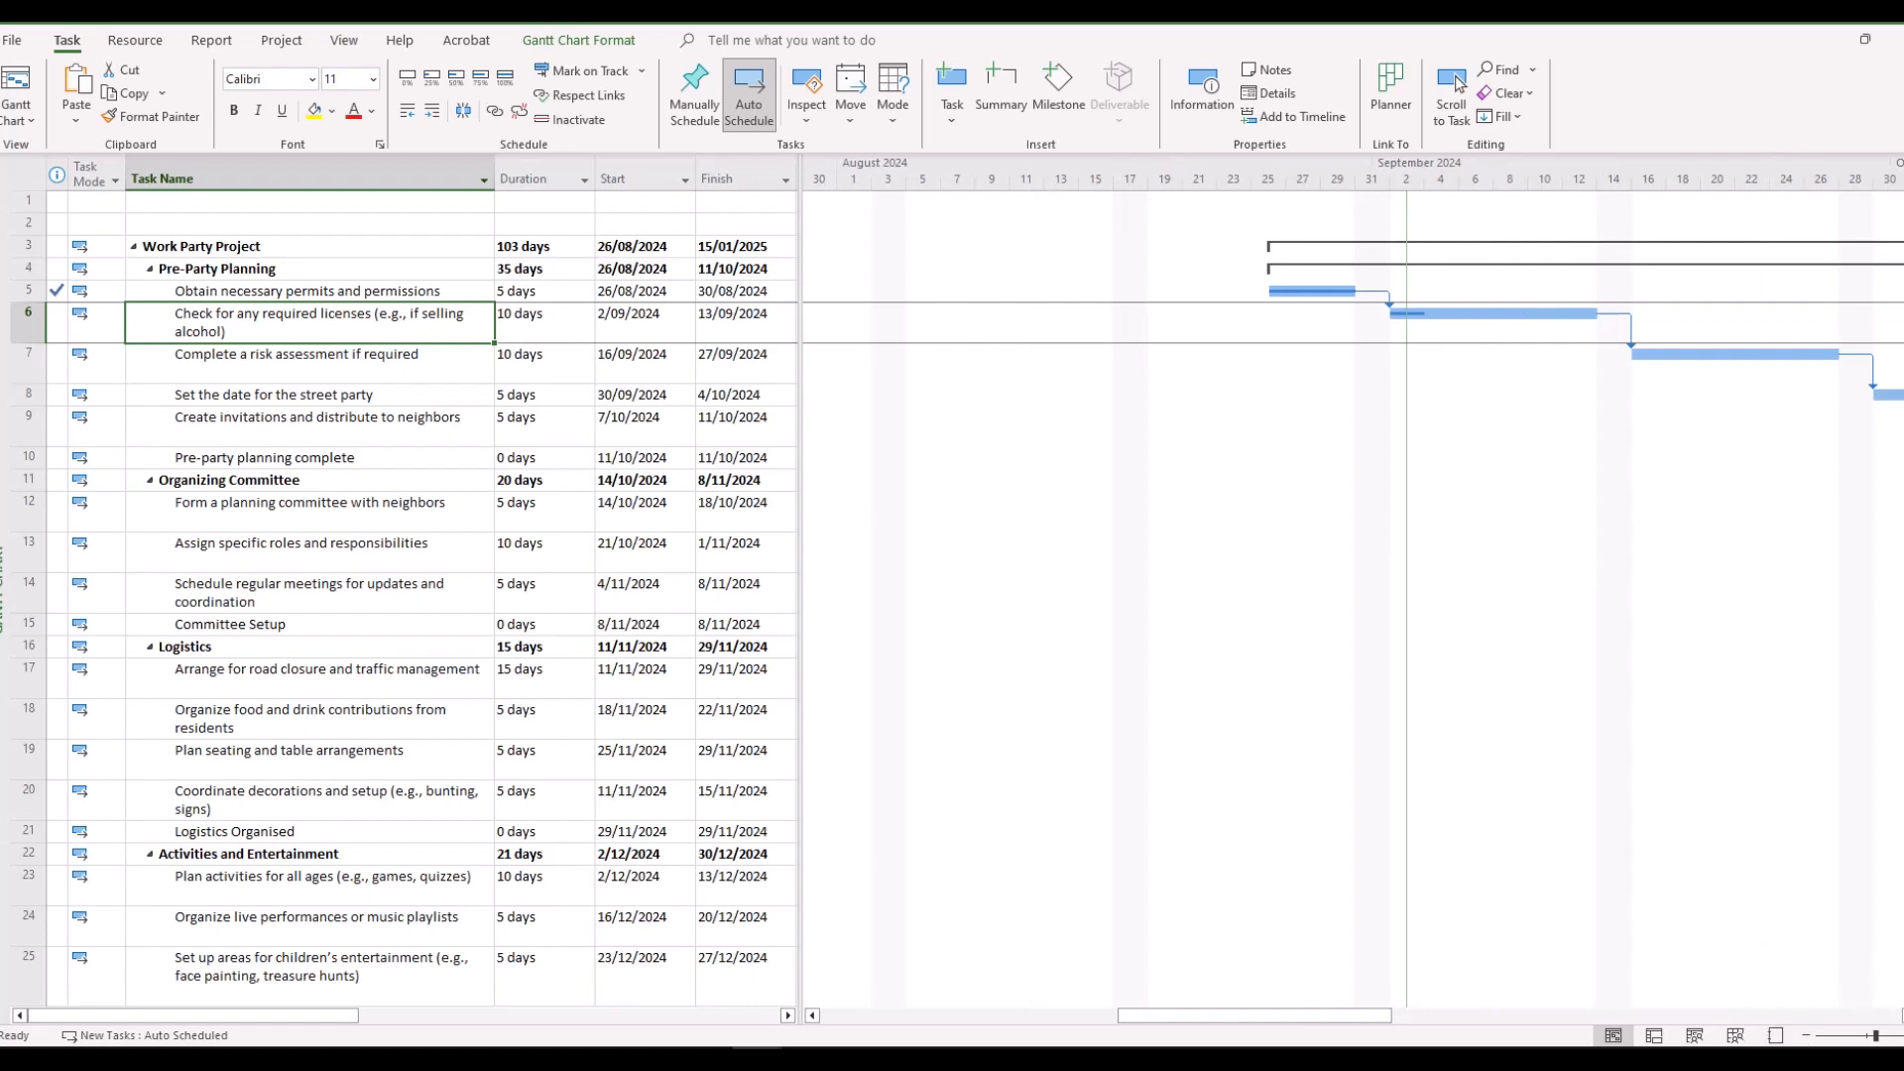
# Step: Extend the progress on the Gantt bar of "Complete a risk assessment if required" through 20/09/2024
pyautogui.click(1885, 1035)
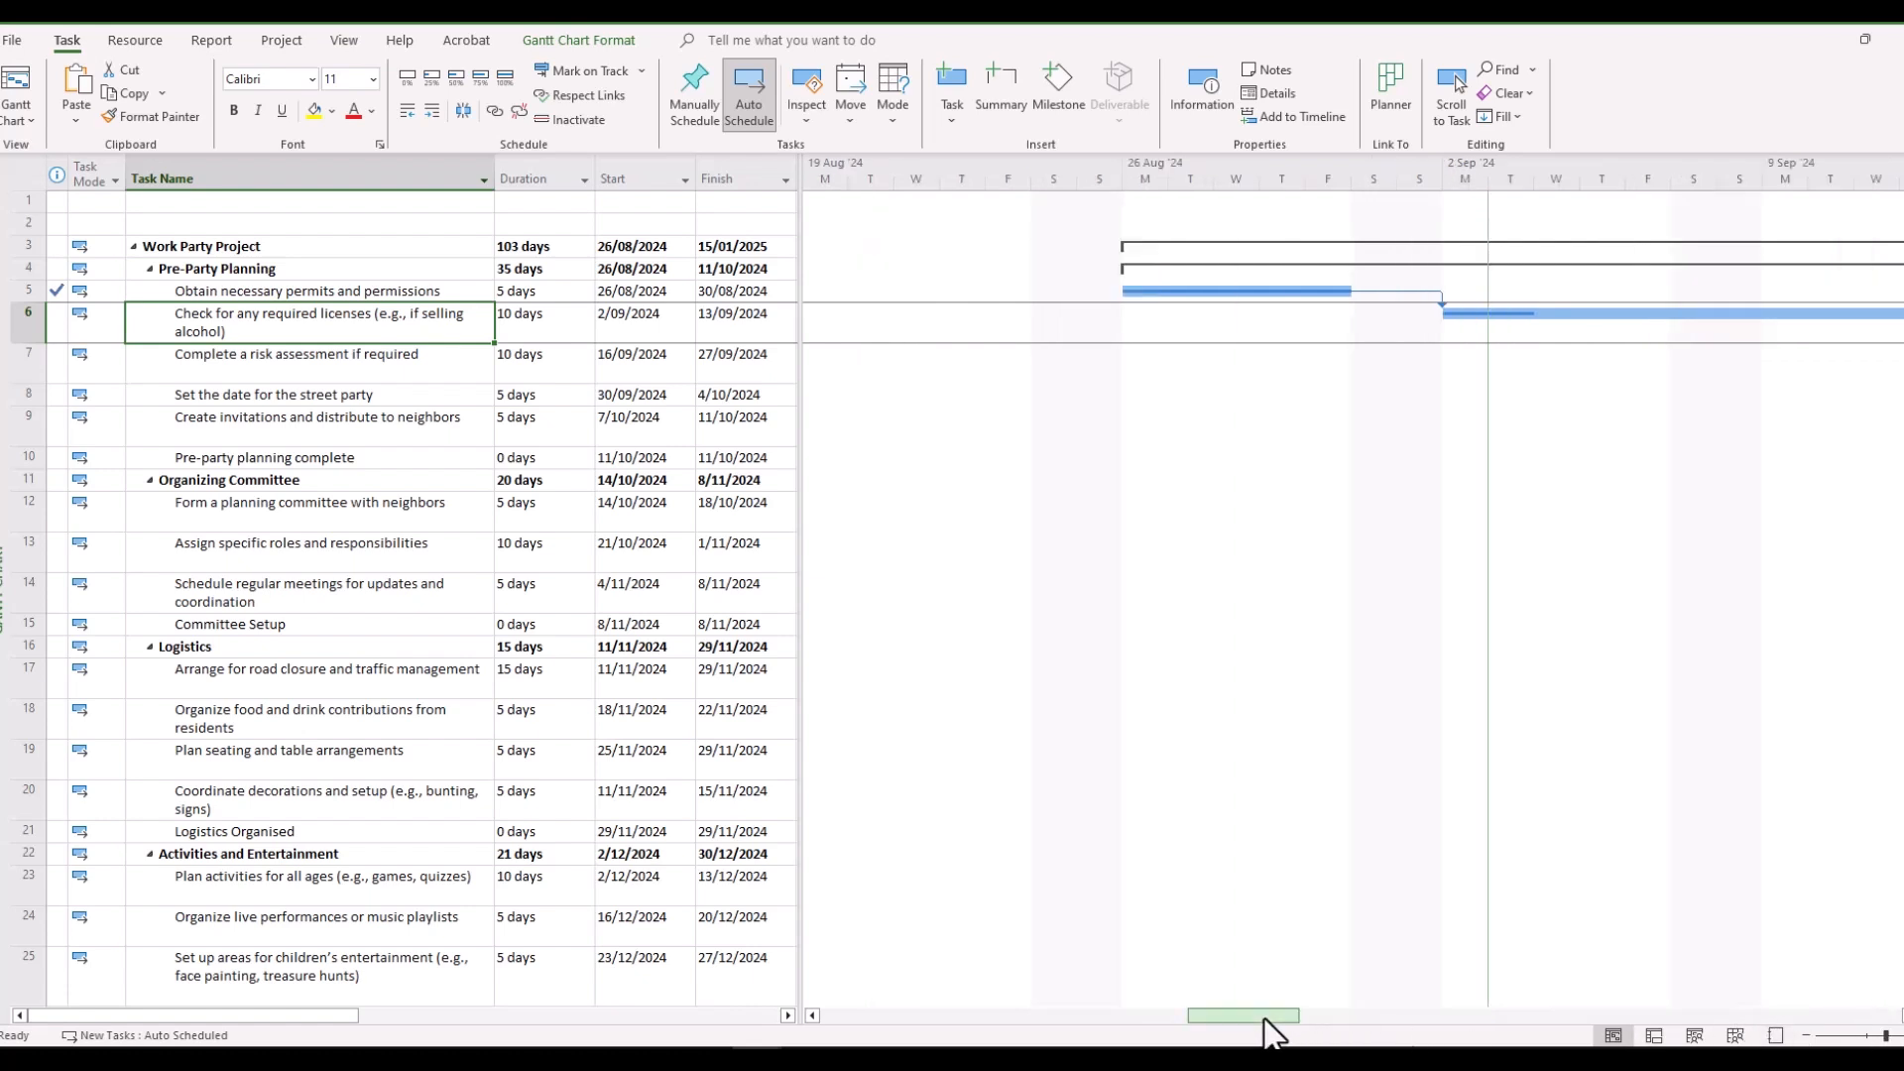
pyautogui.moveTo(1265, 1019); pyautogui.dragTo(1347, 1023)
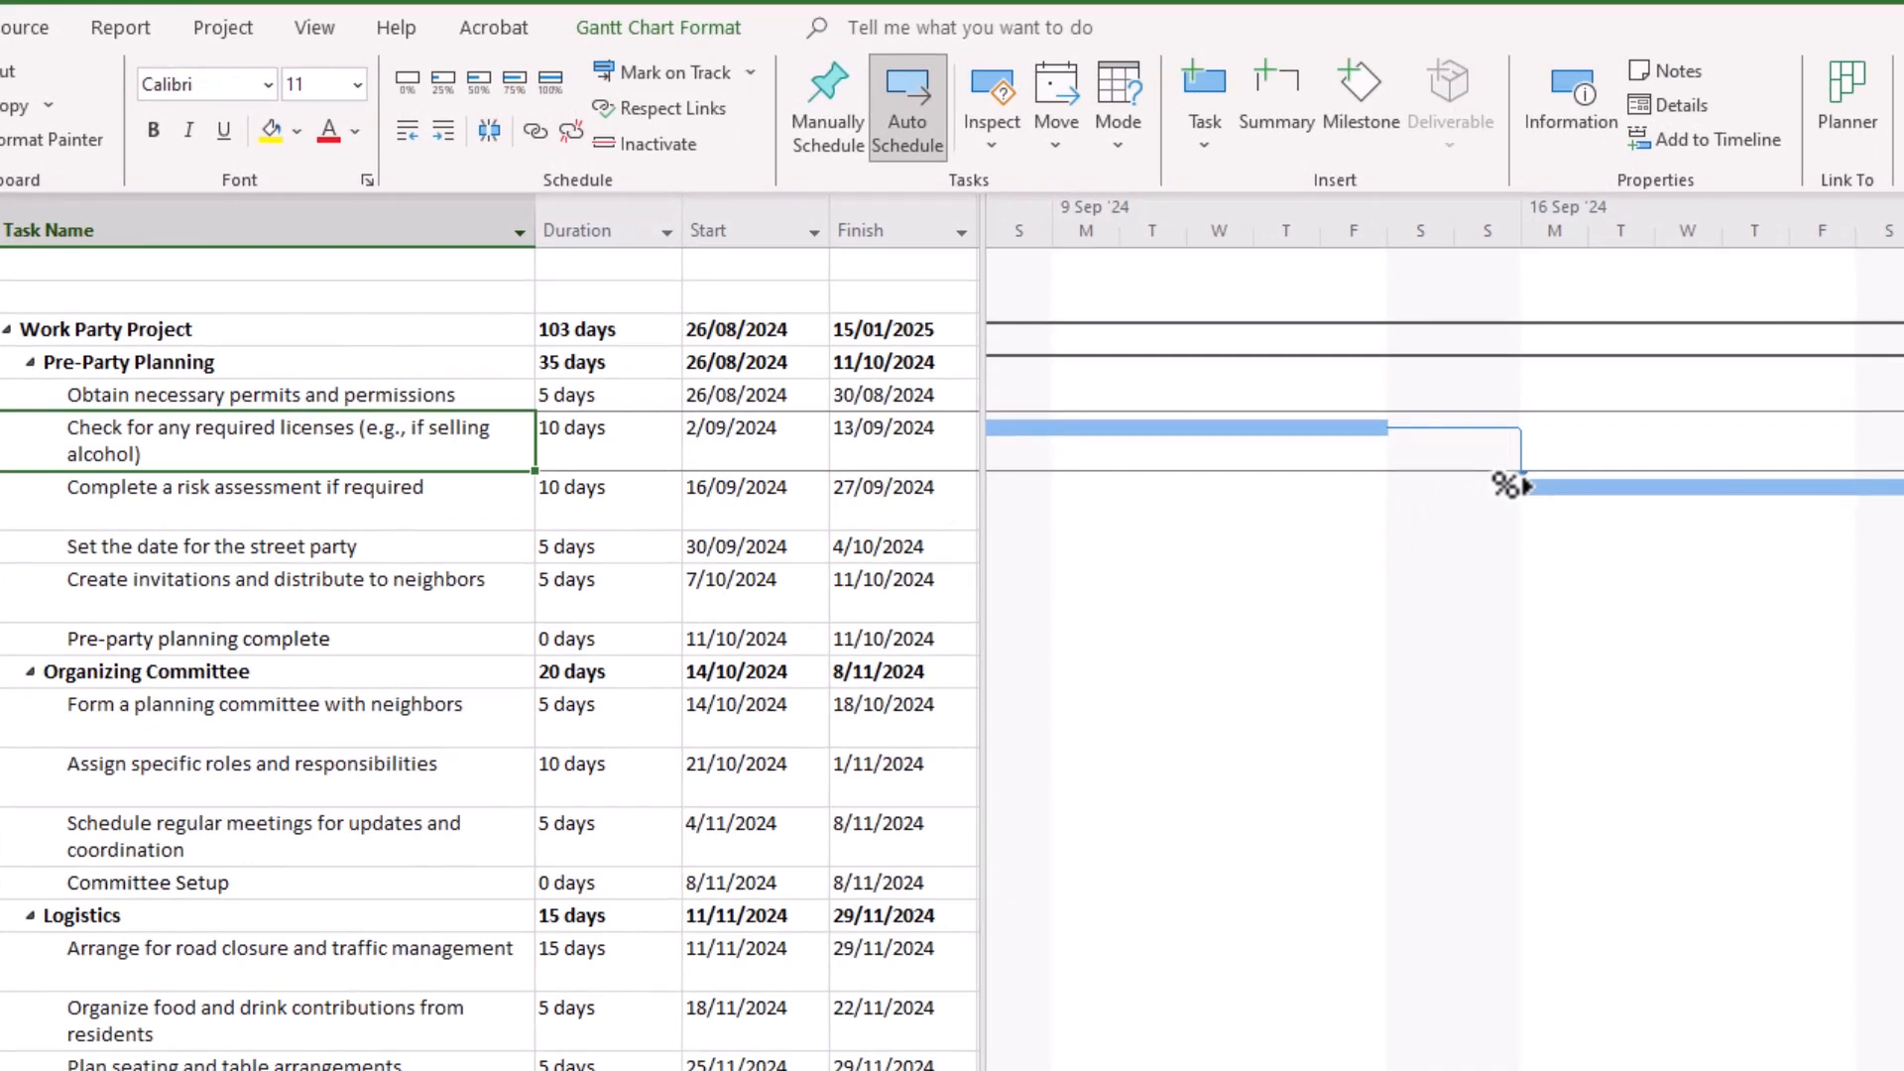
pyautogui.moveTo(1505, 485); pyautogui.dragTo(1786, 494)
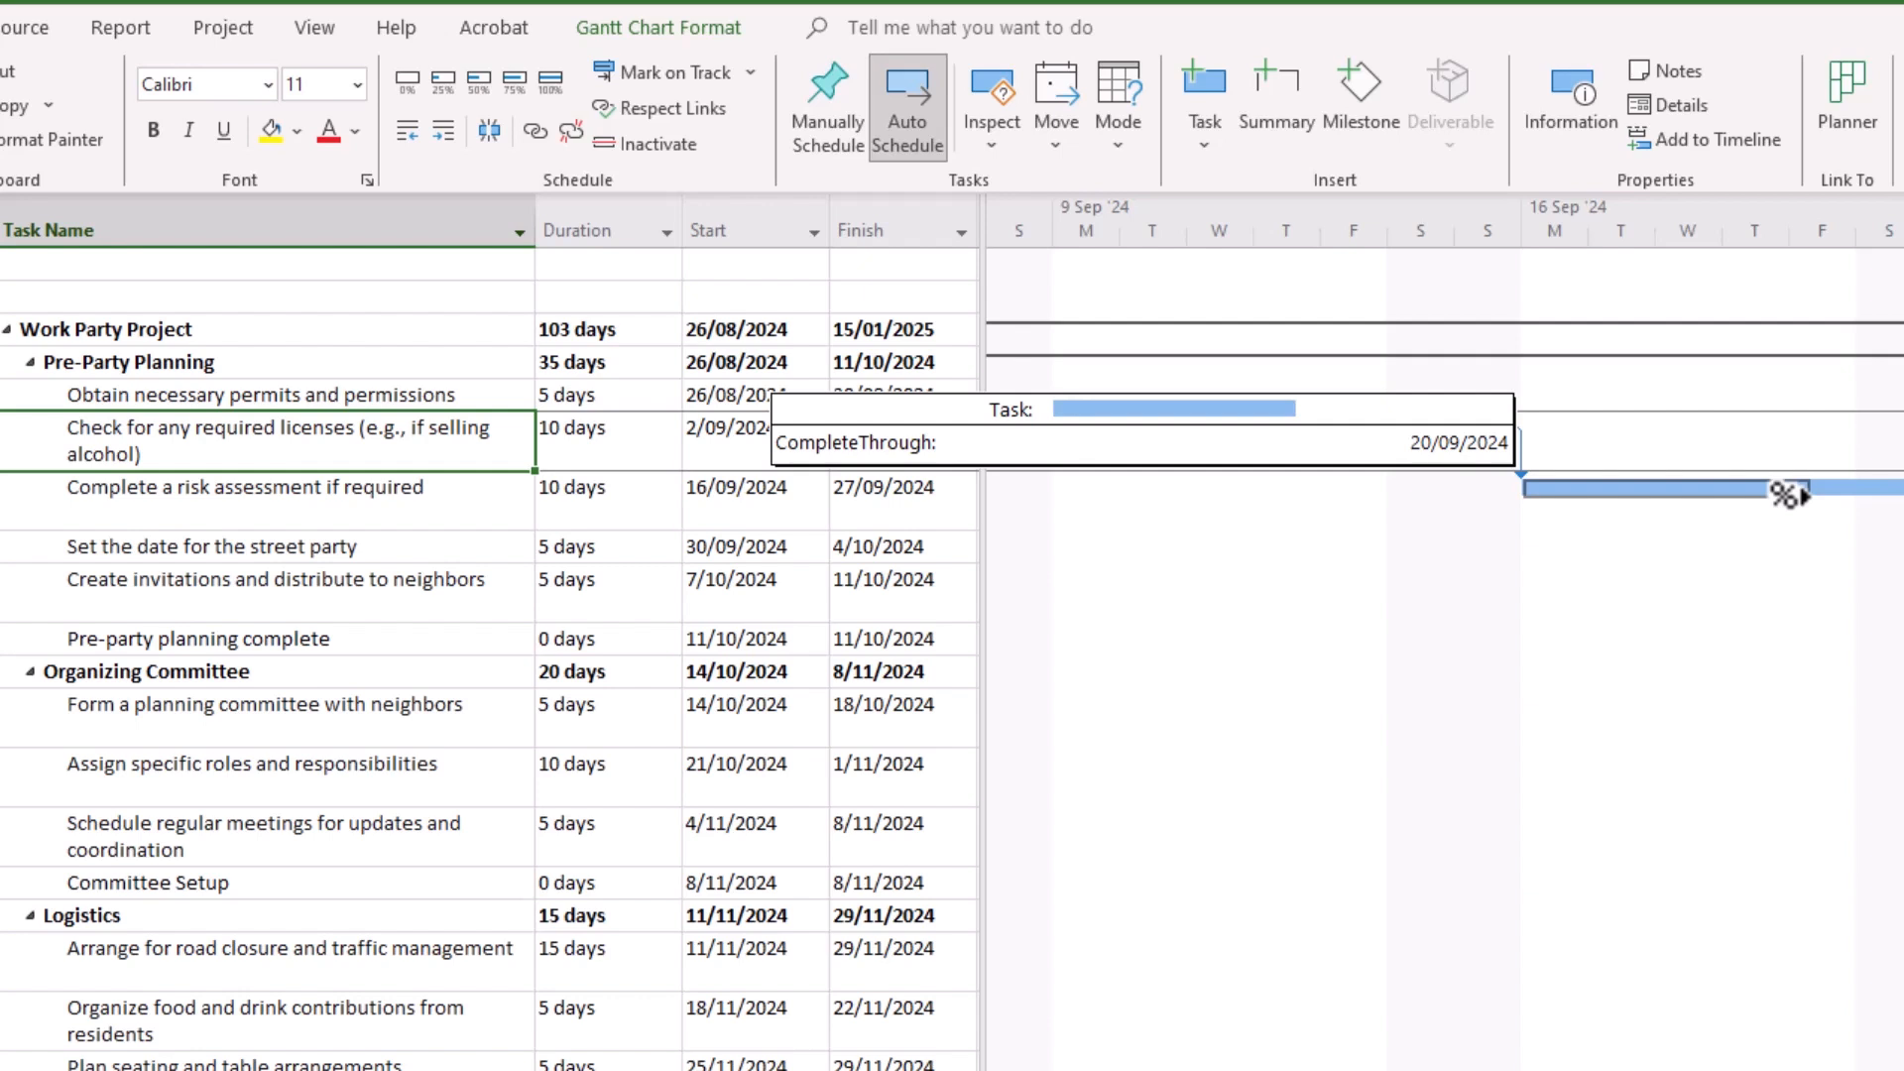
pyautogui.moveTo(1785, 492); pyautogui.dragTo(1777, 491)
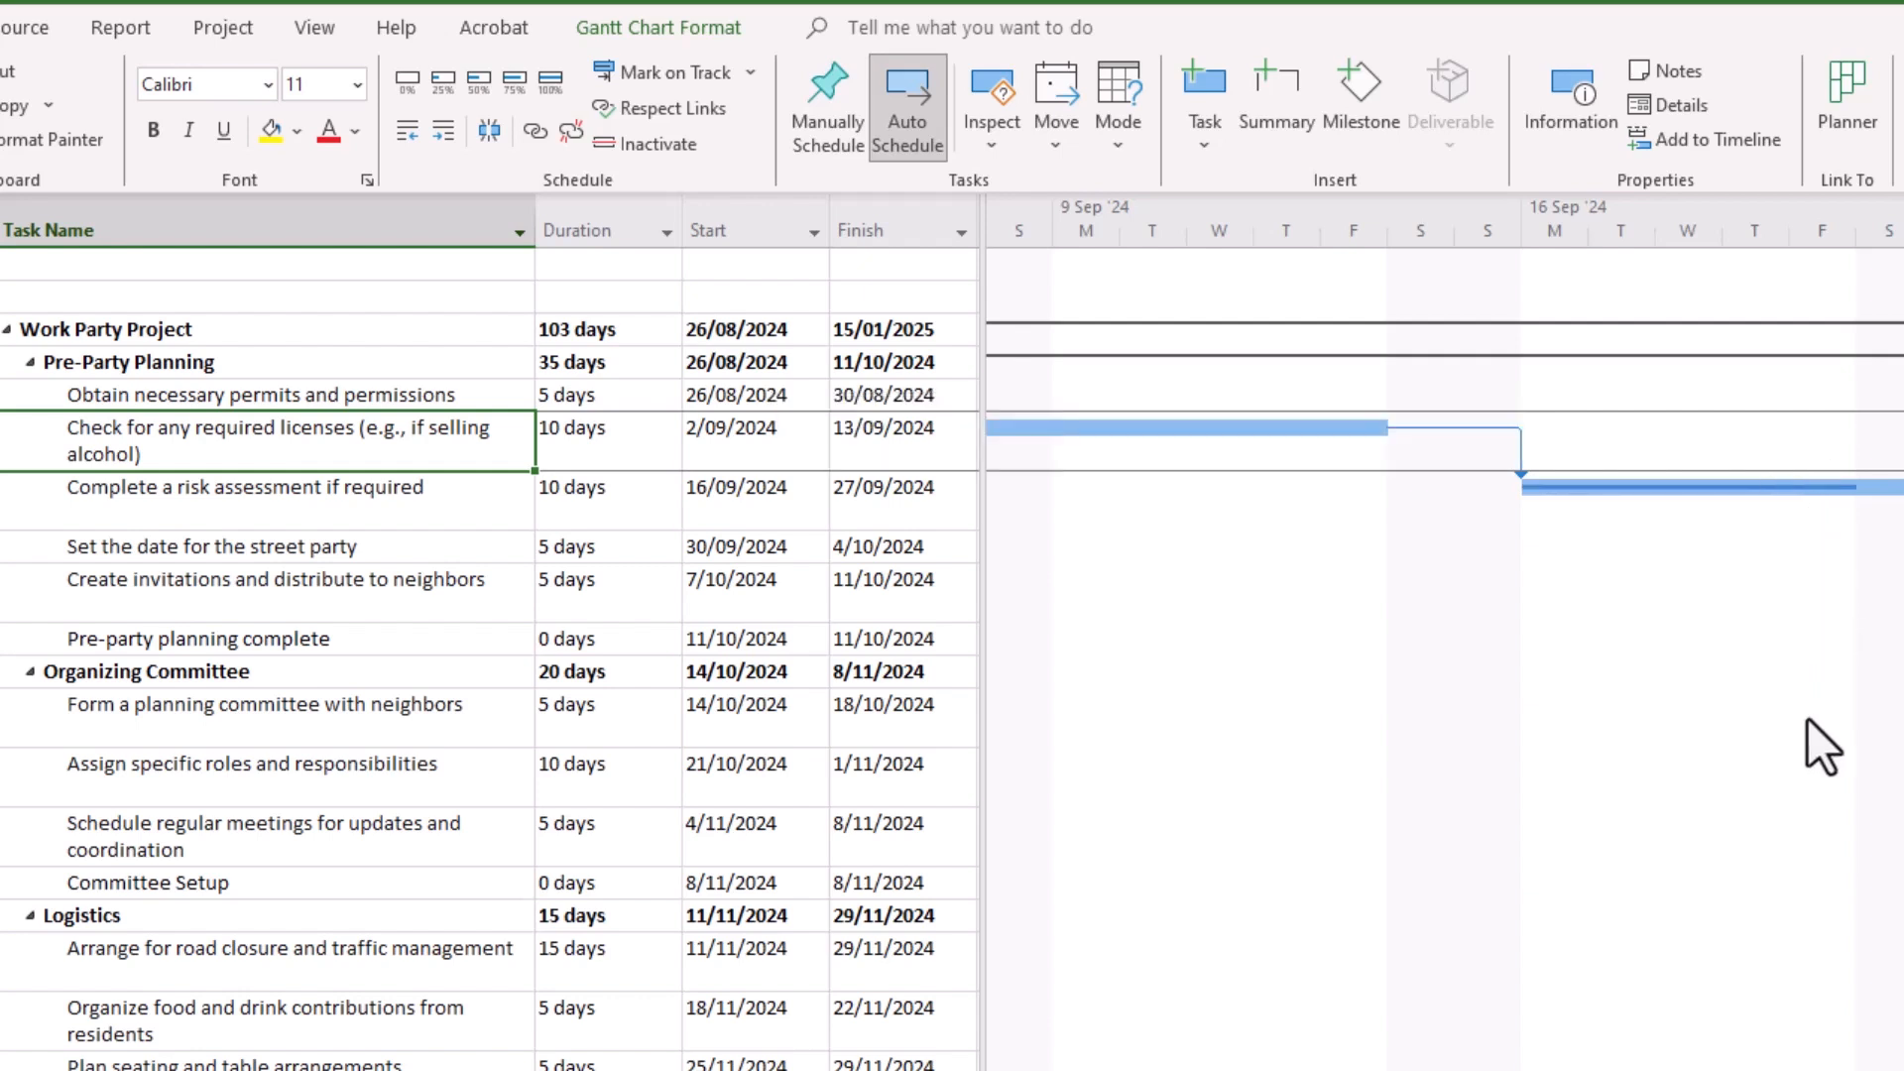
# Step: Set the percent complete of the task "Set the date for the street party" to 33% in its task information
pyautogui.click(1807, 1034)
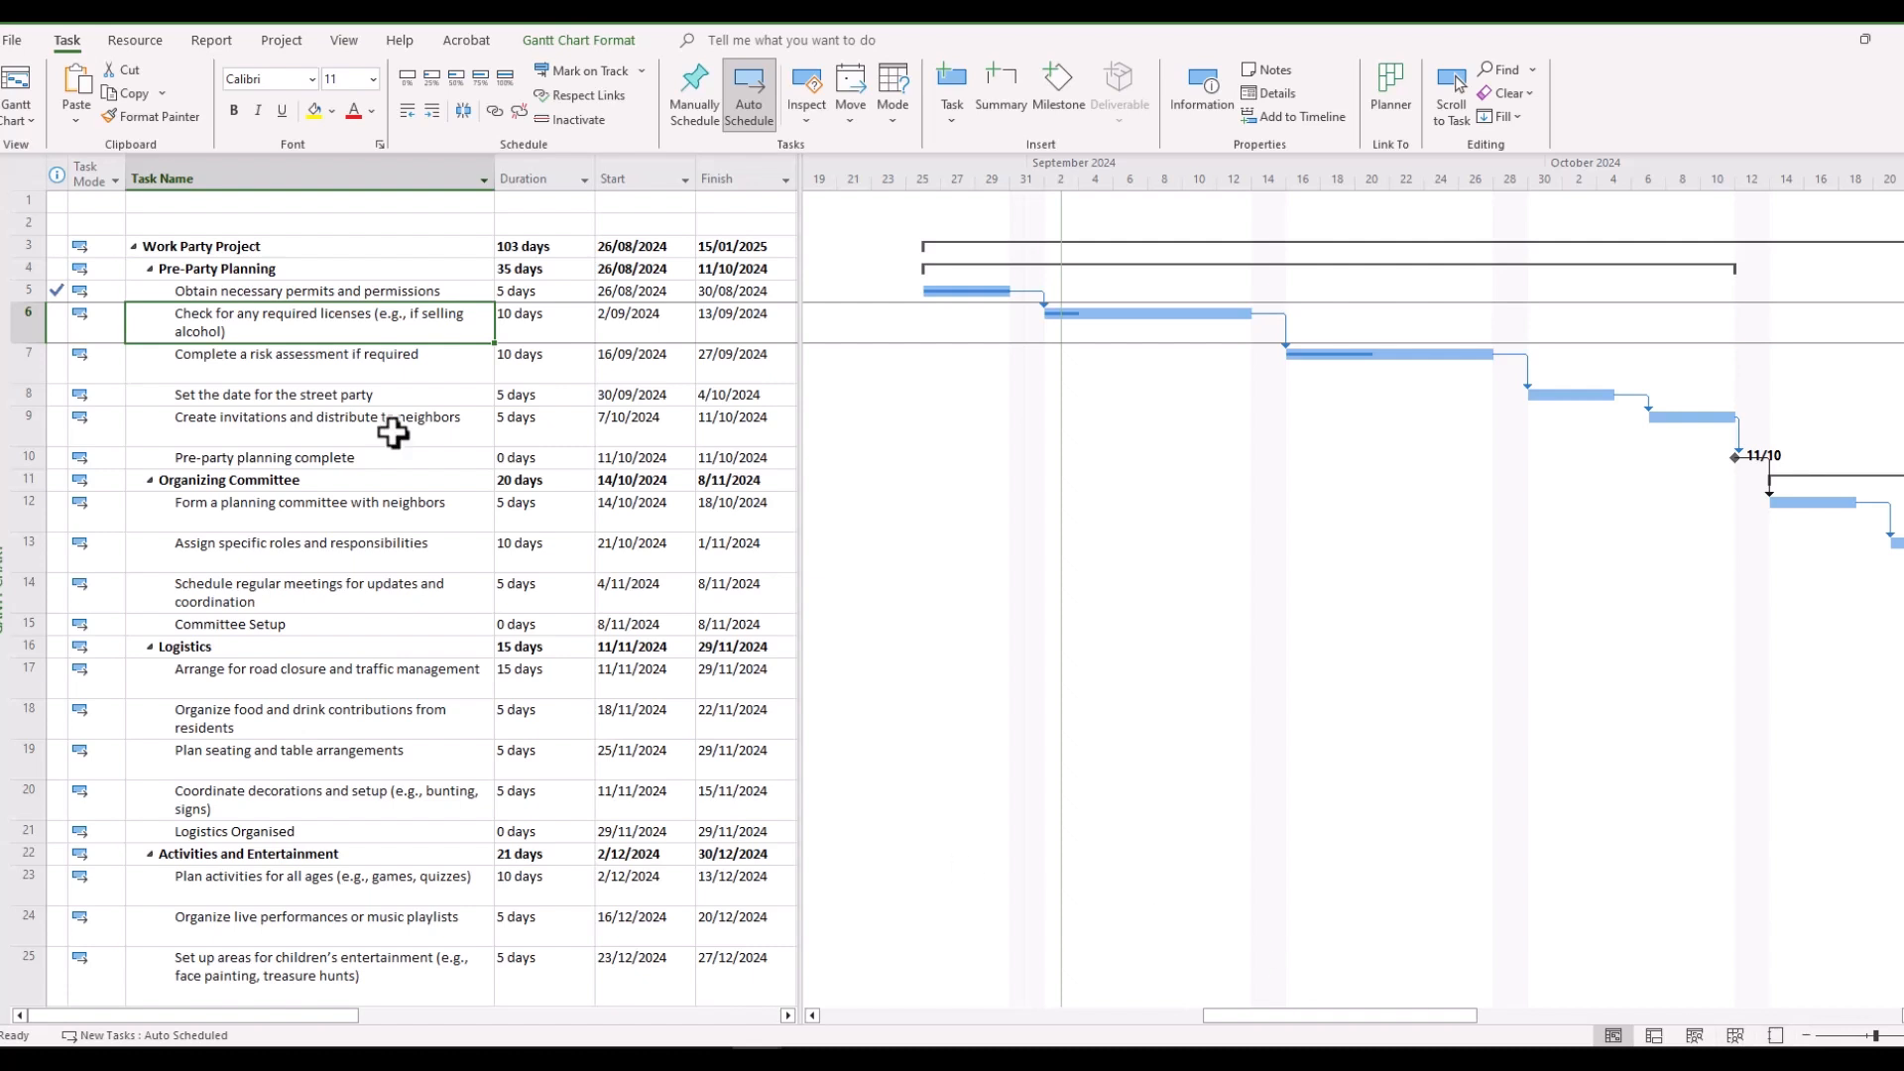
pyautogui.click(385, 397)
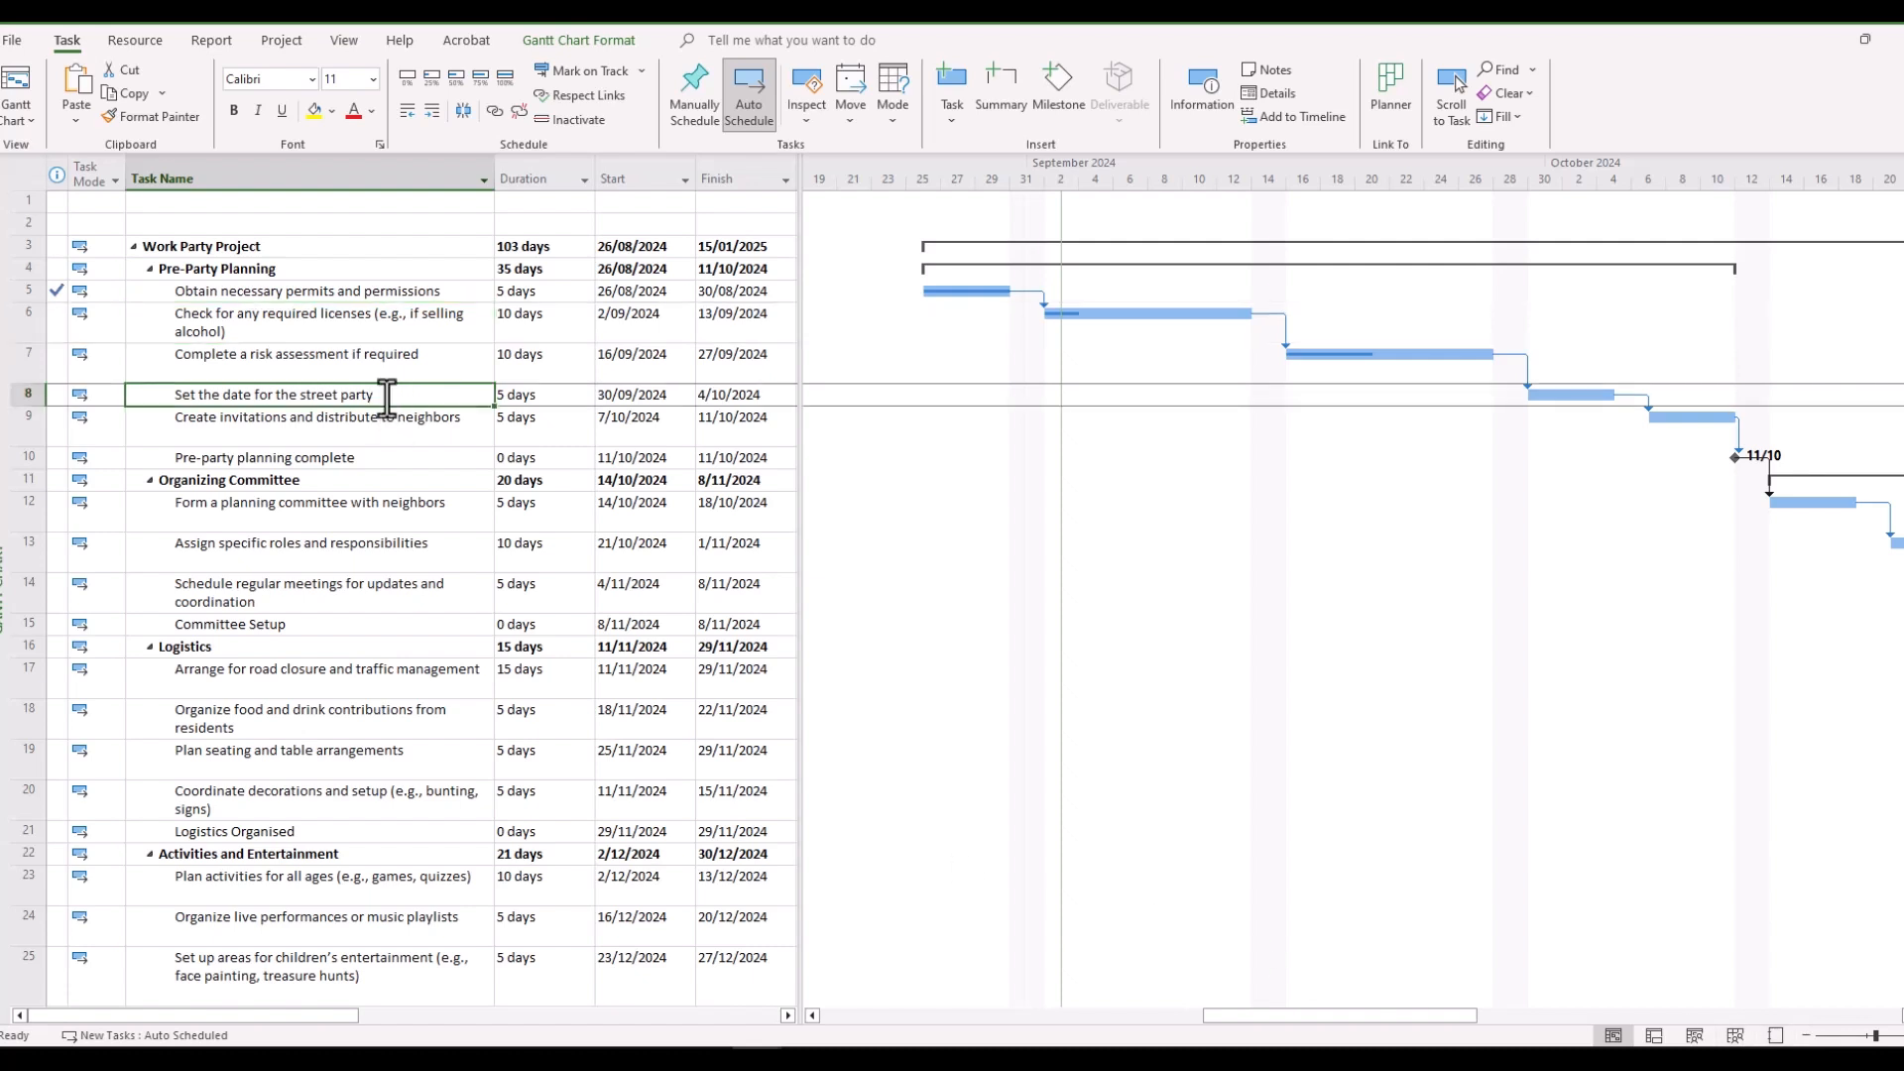
pyautogui.doubleClick(388, 398)
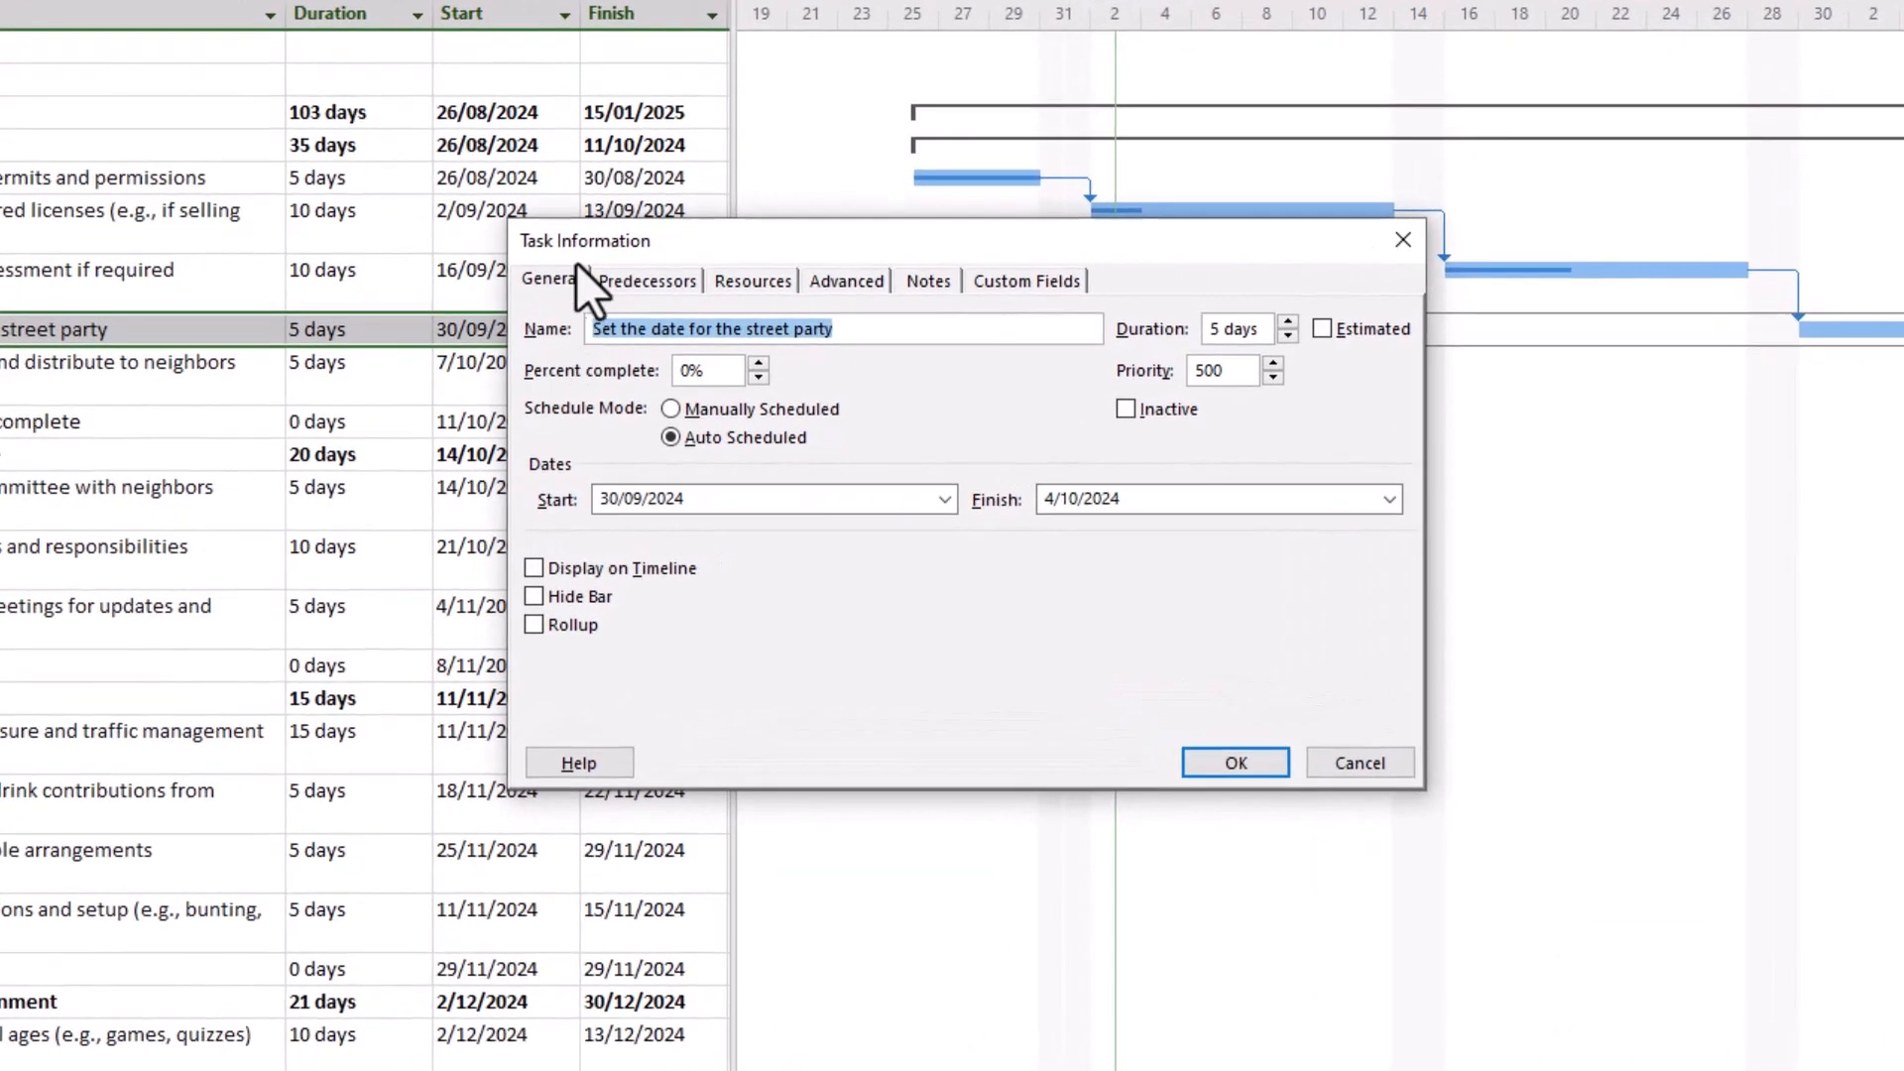
pyautogui.click(550, 283)
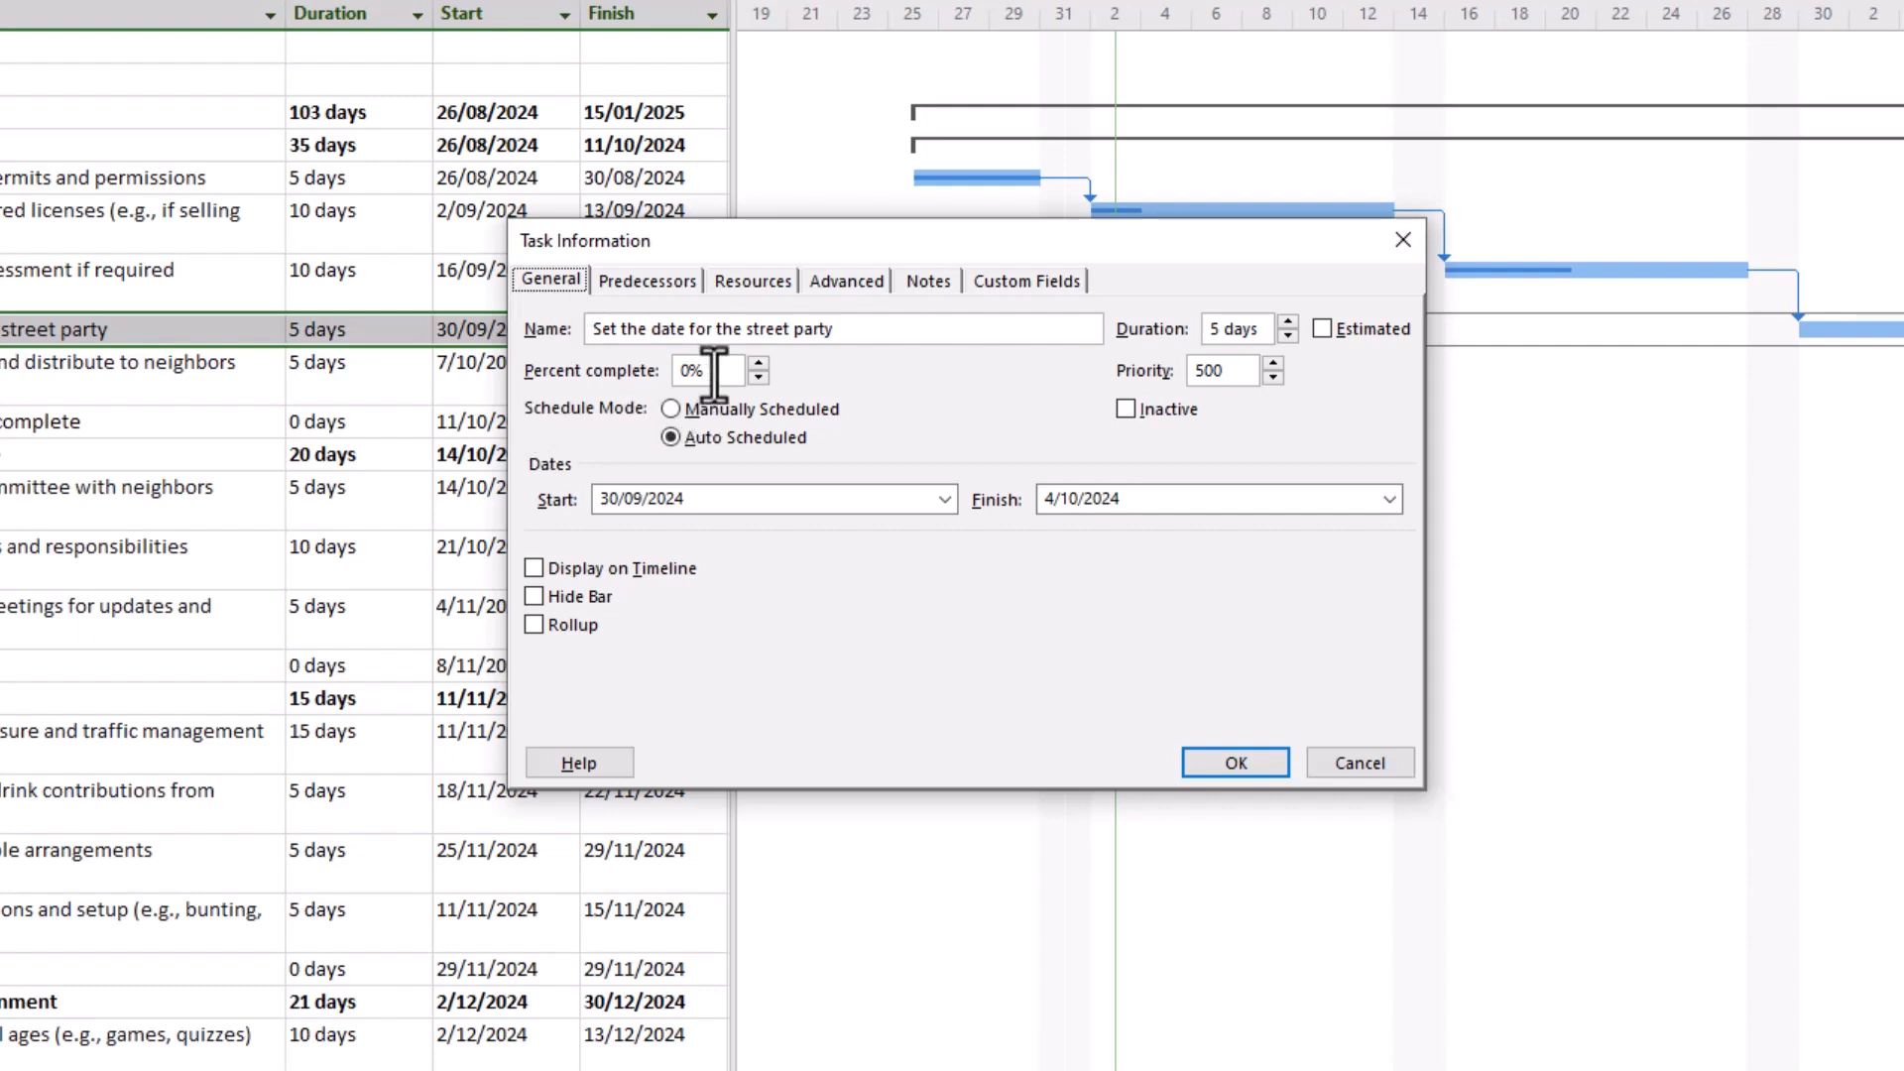
pyautogui.click(758, 364)
pyautogui.click(757, 364)
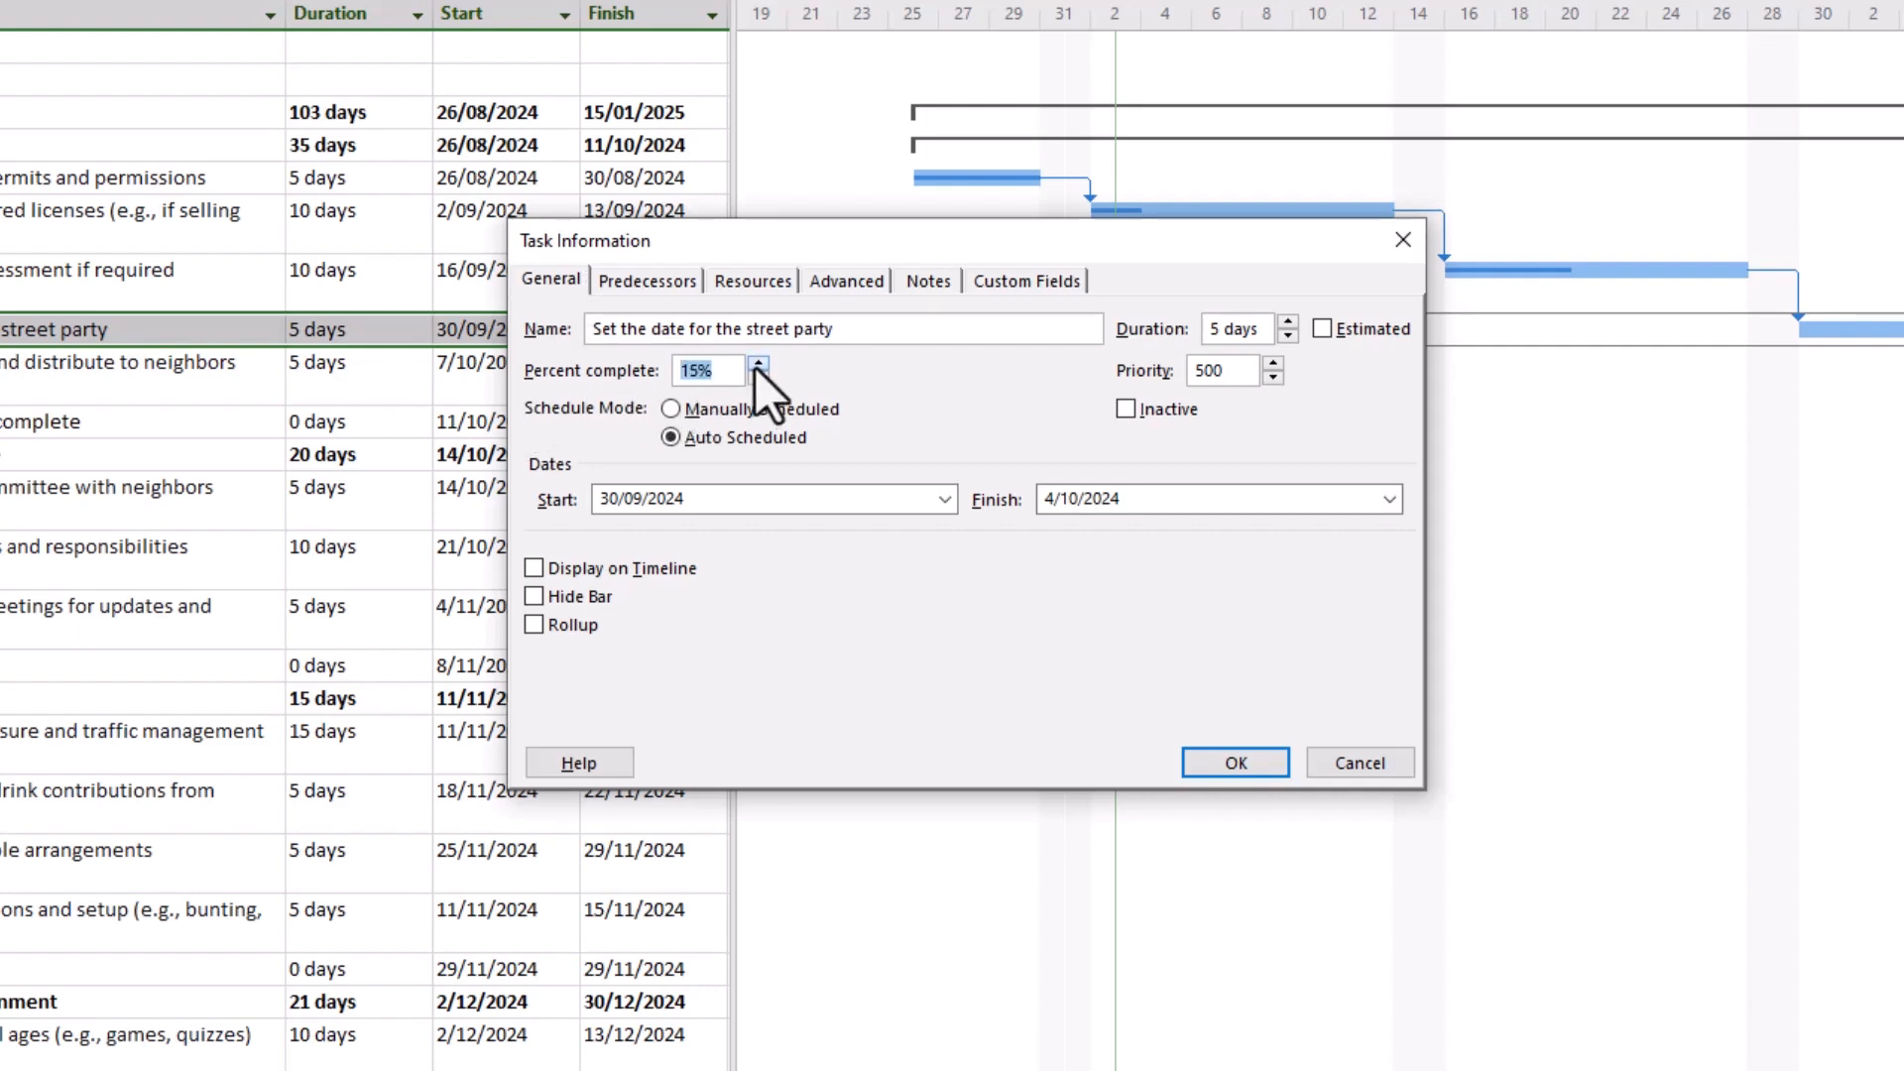
pyautogui.click(758, 363)
pyautogui.write('33')
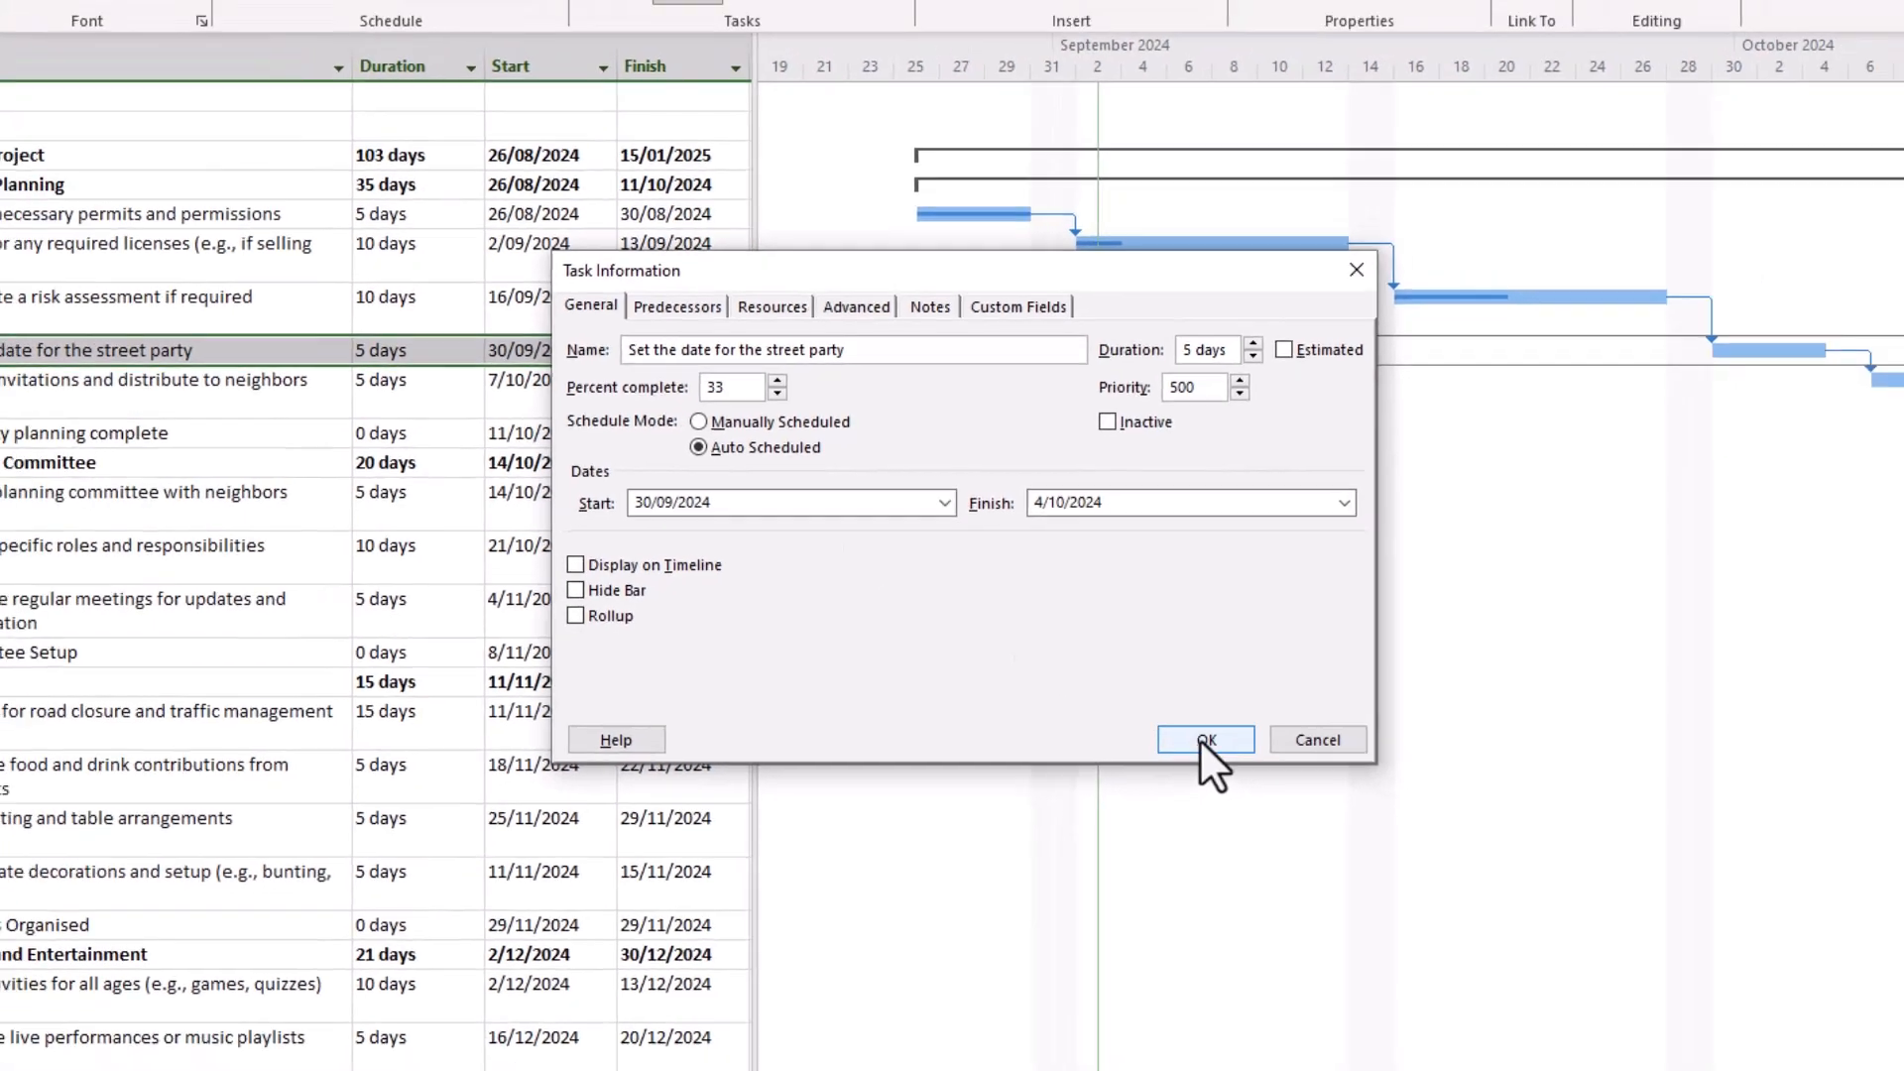
pyautogui.click(1236, 762)
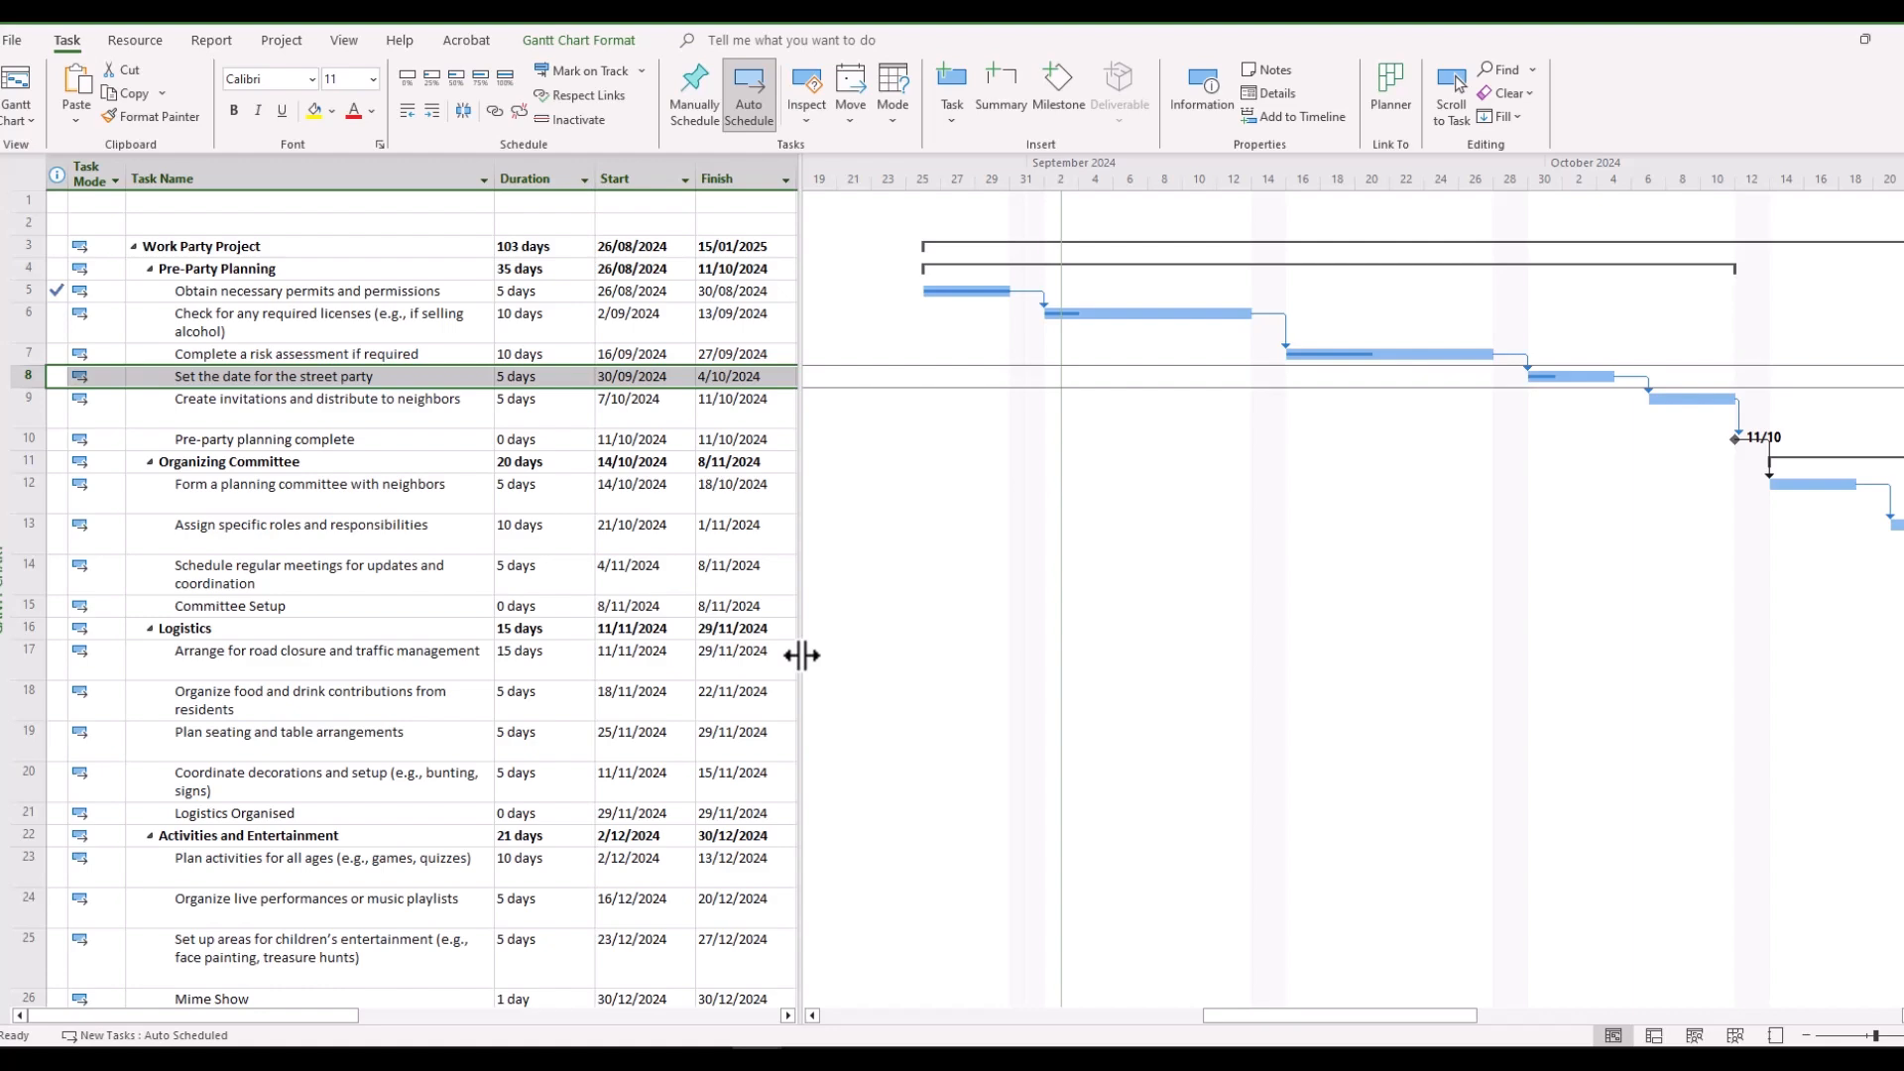
# Step: Widen the task table to reveal all its columns and add a % Work Complete column after Baseline Finish
pyautogui.moveTo(802, 652); pyautogui.dragTo(1726, 659)
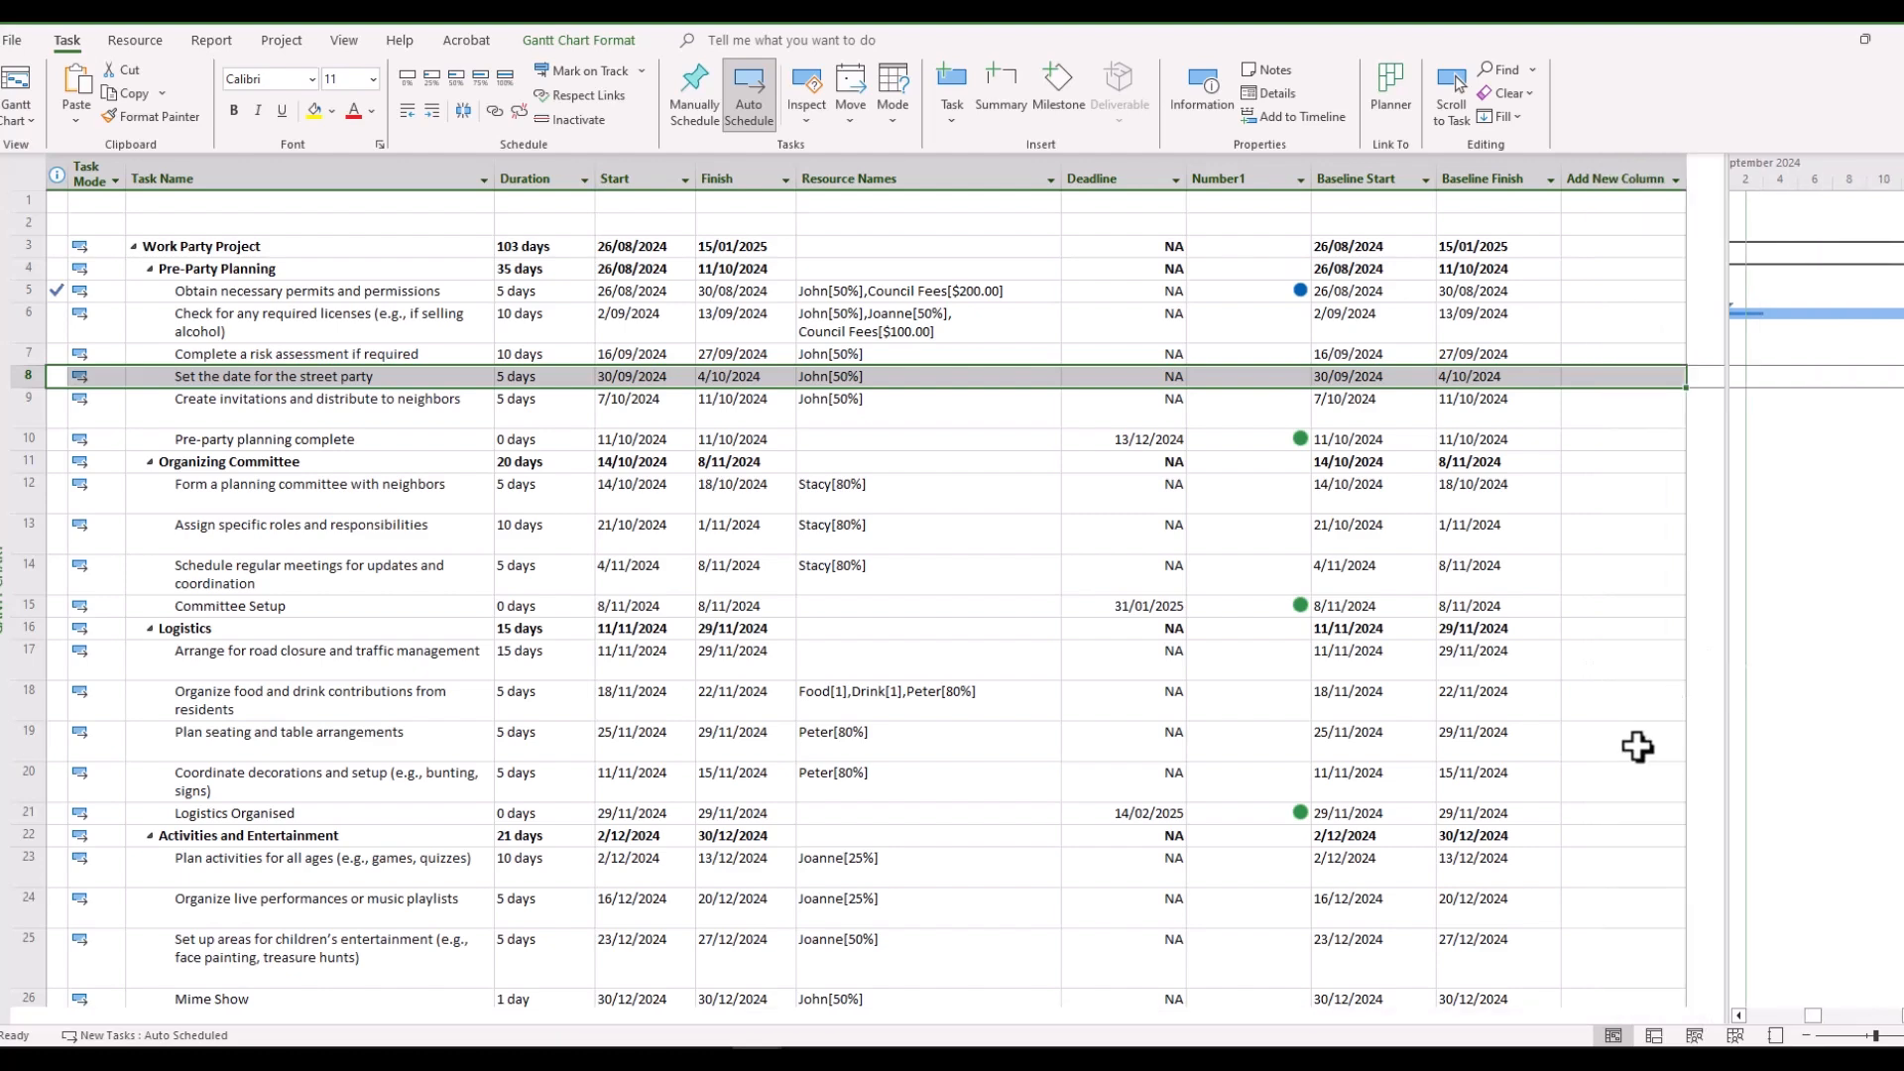
pyautogui.click(1675, 181)
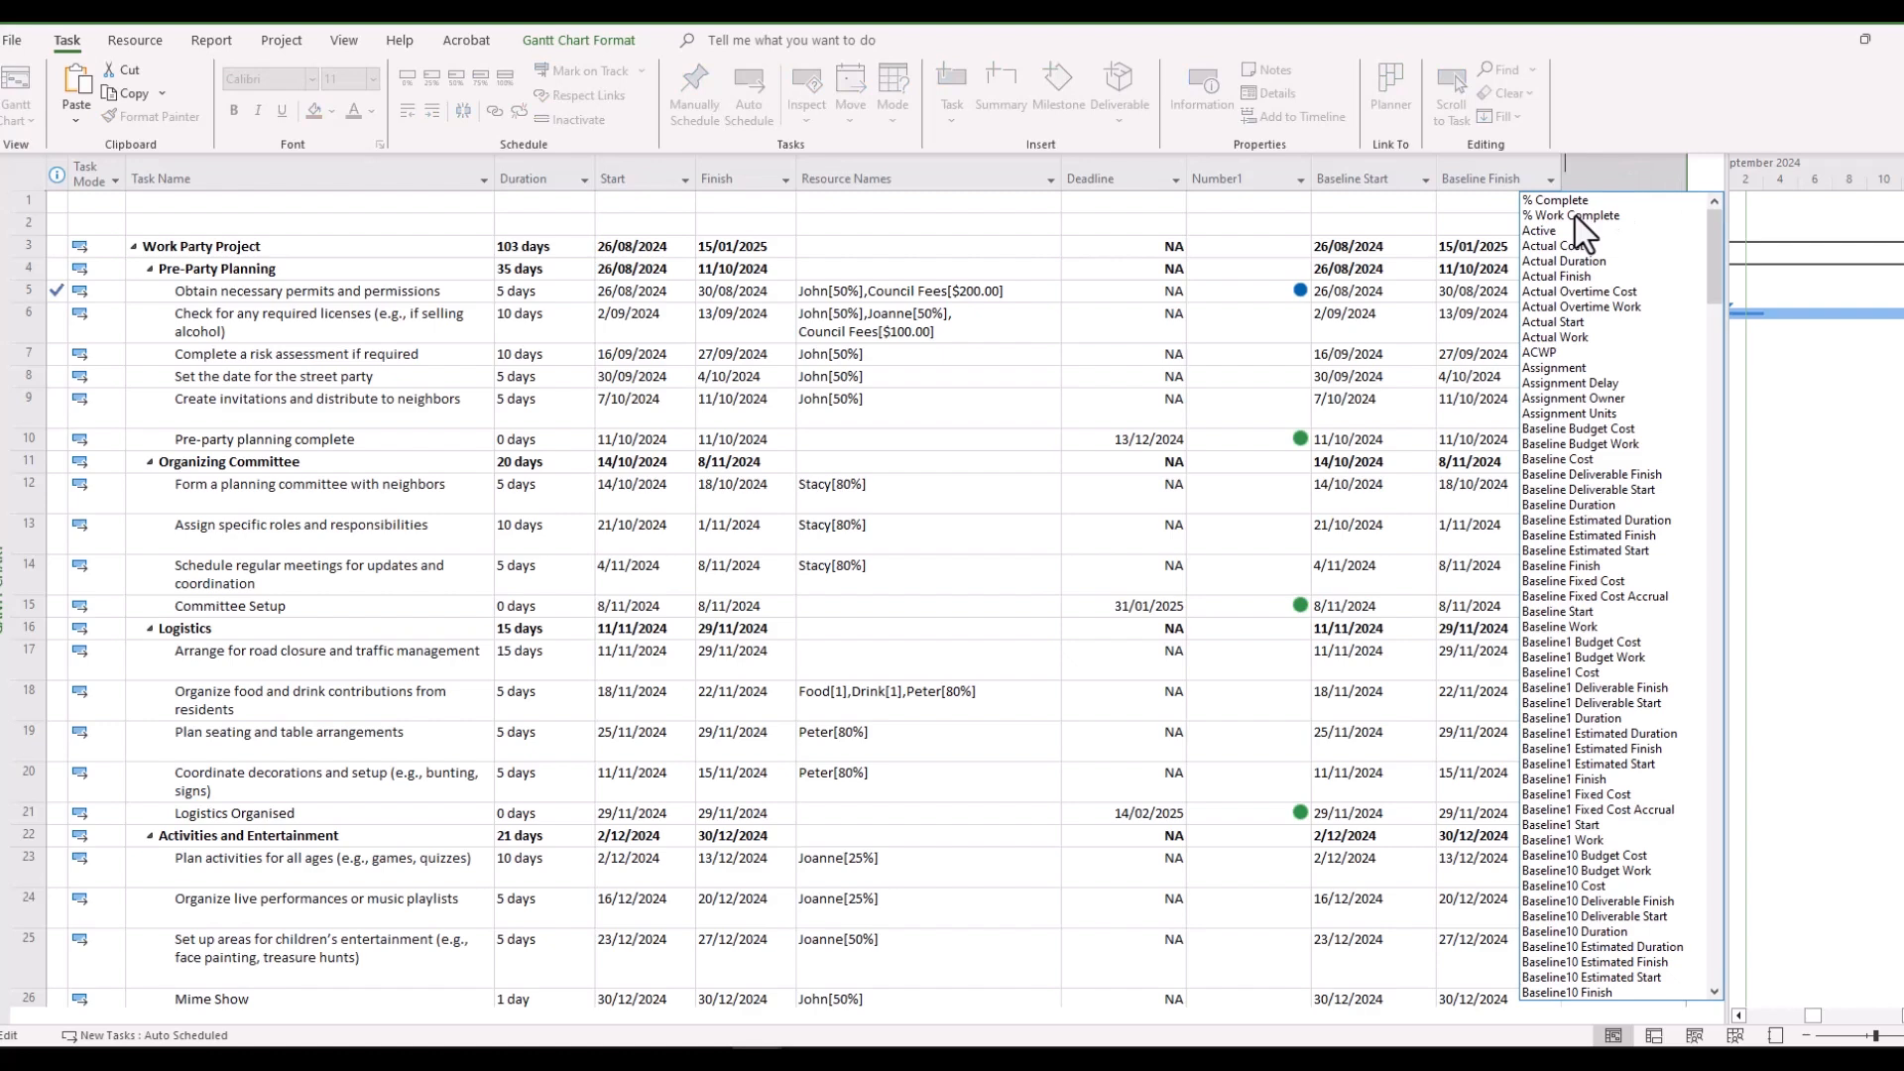
pyautogui.click(1573, 216)
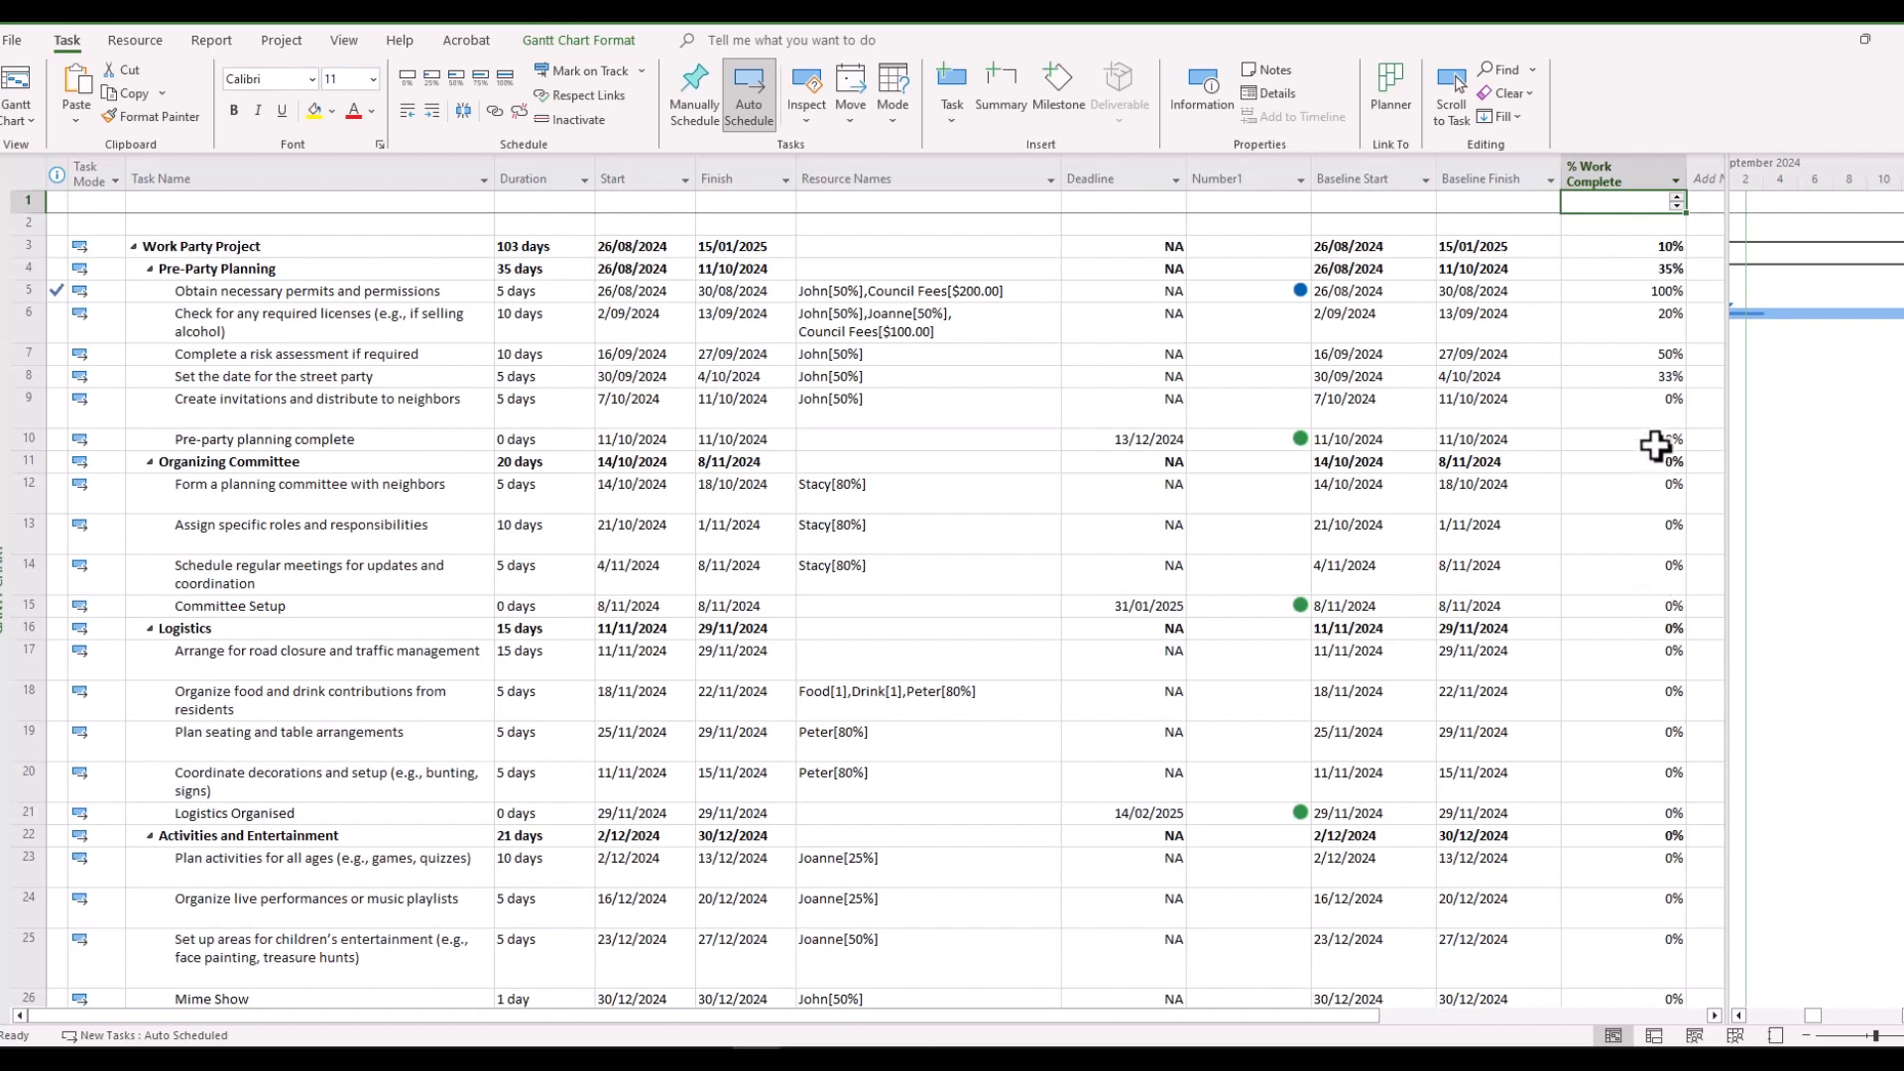
# Step: Examine the % Work Complete values of the Pre-Party Planning tasks and their summary rows
pyautogui.click(1632, 376)
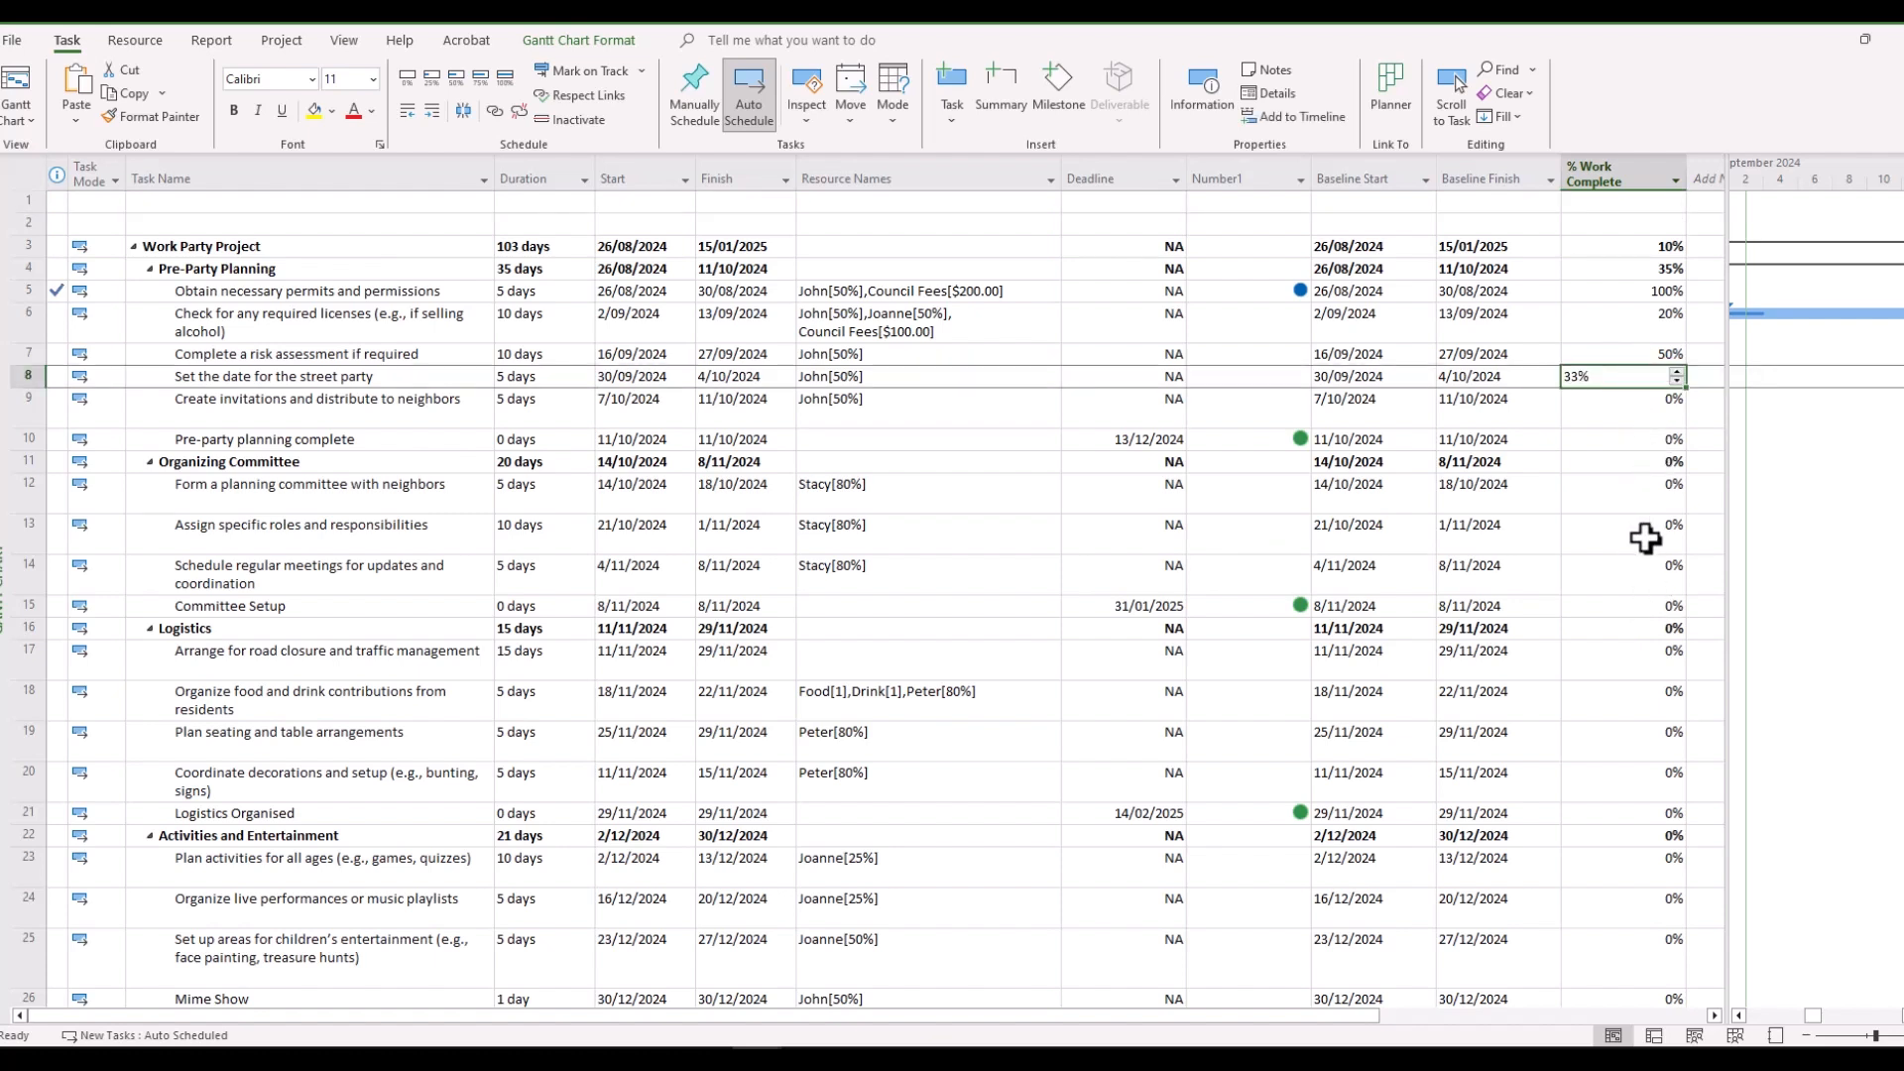
pyautogui.click(1630, 353)
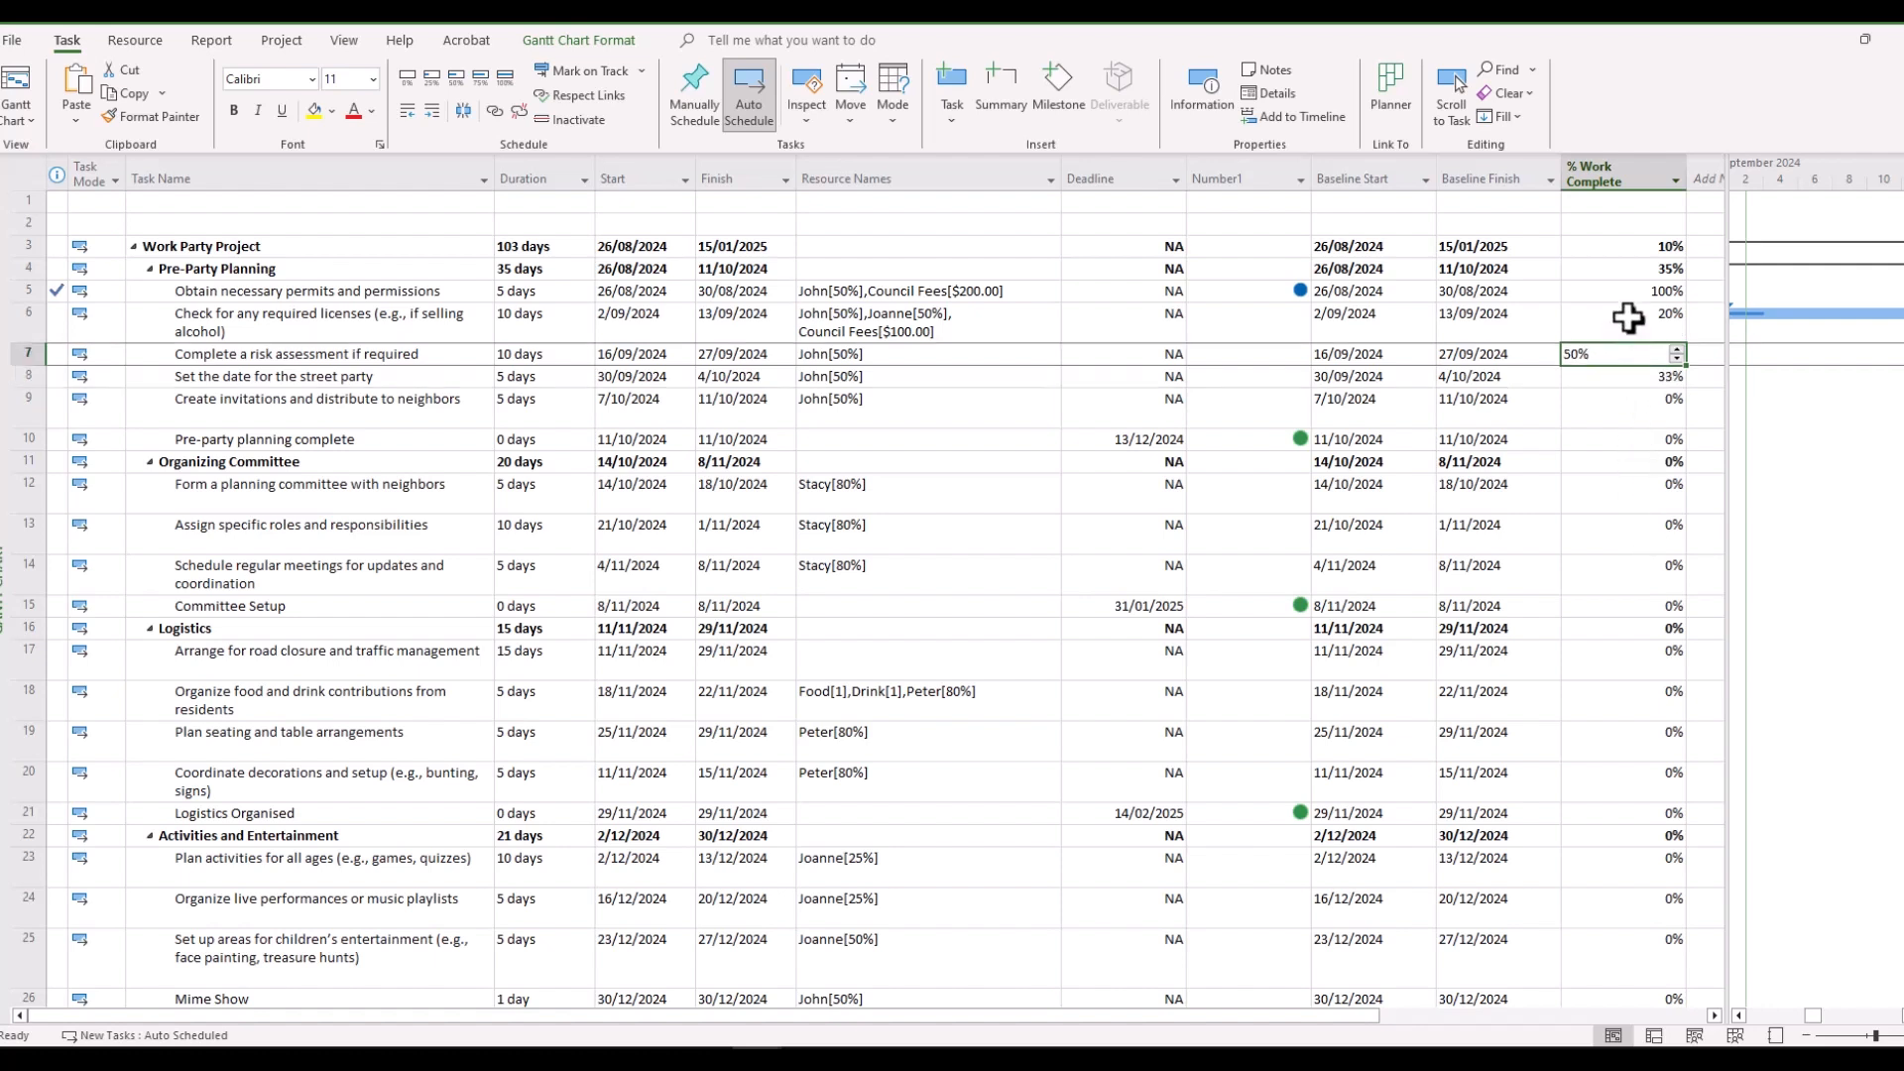
pyautogui.click(1627, 319)
pyautogui.click(1618, 291)
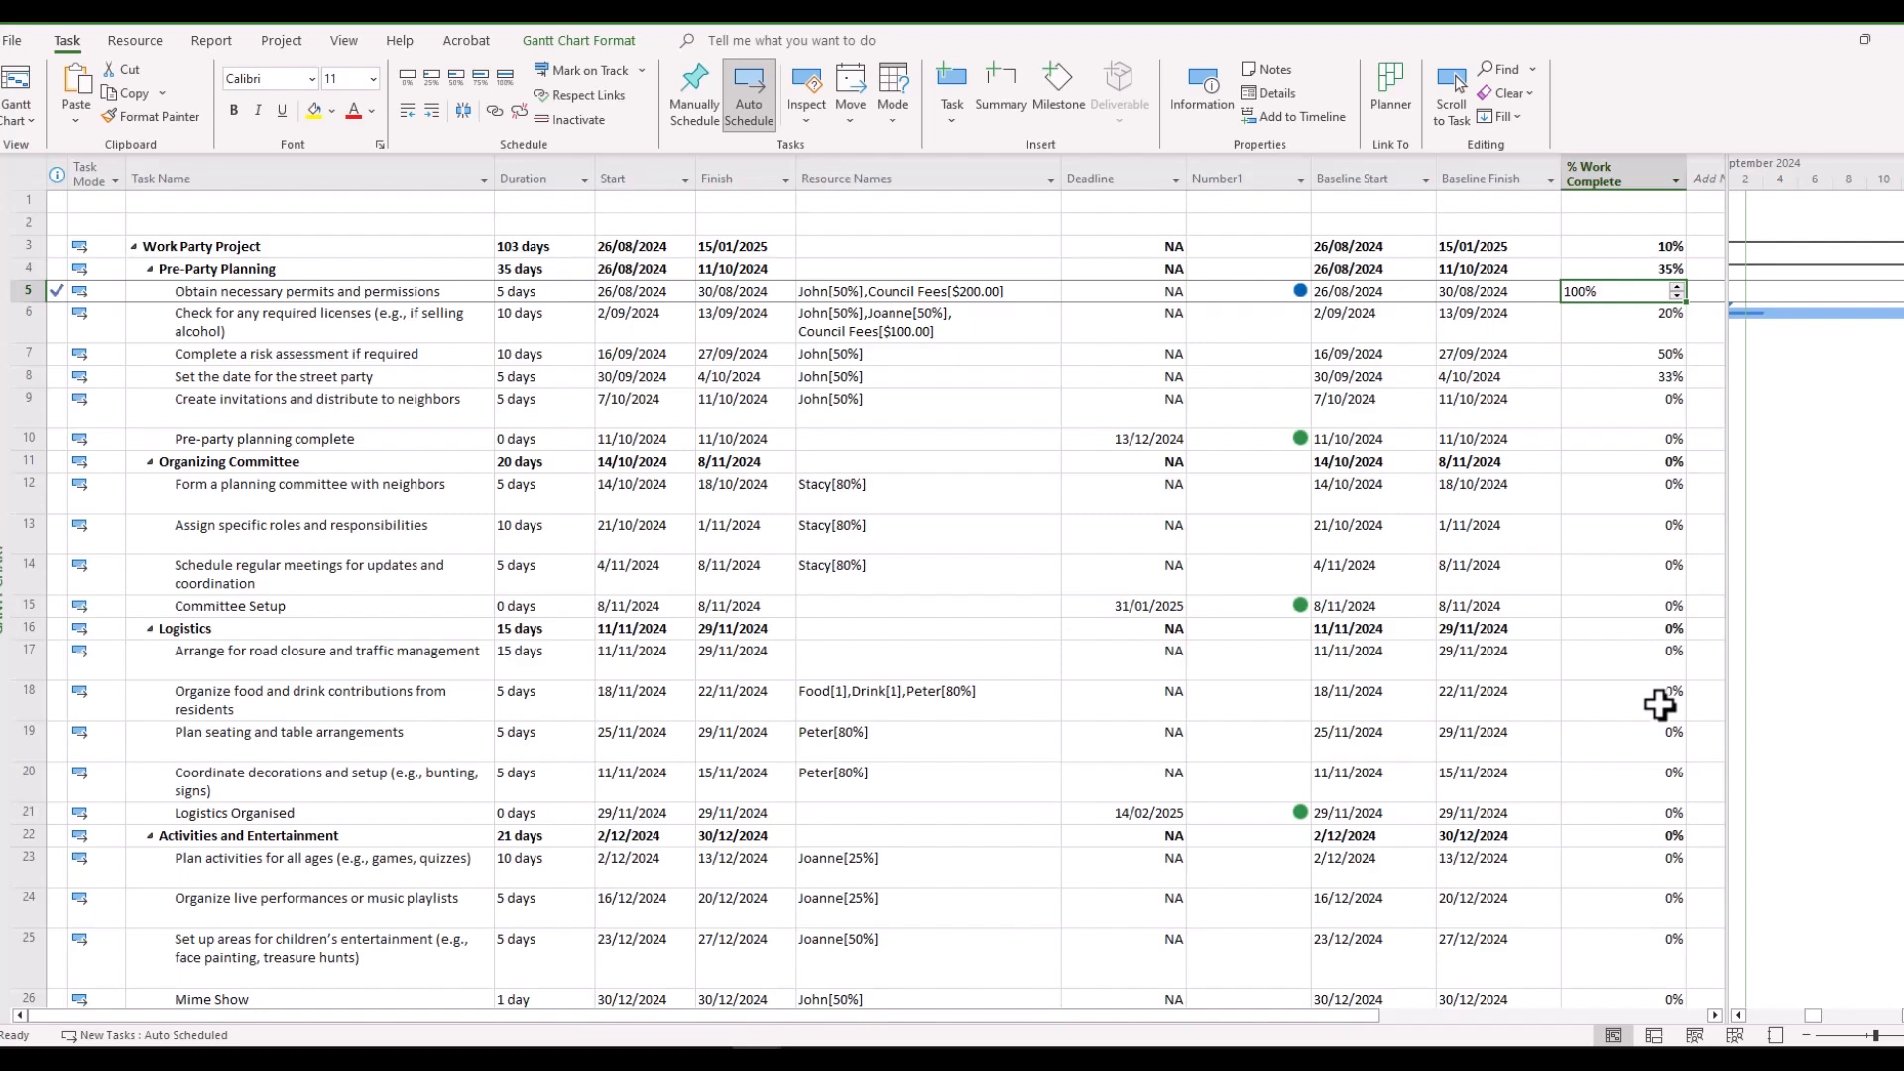
pyautogui.moveTo(30, 246); pyautogui.dragTo(34, 270)
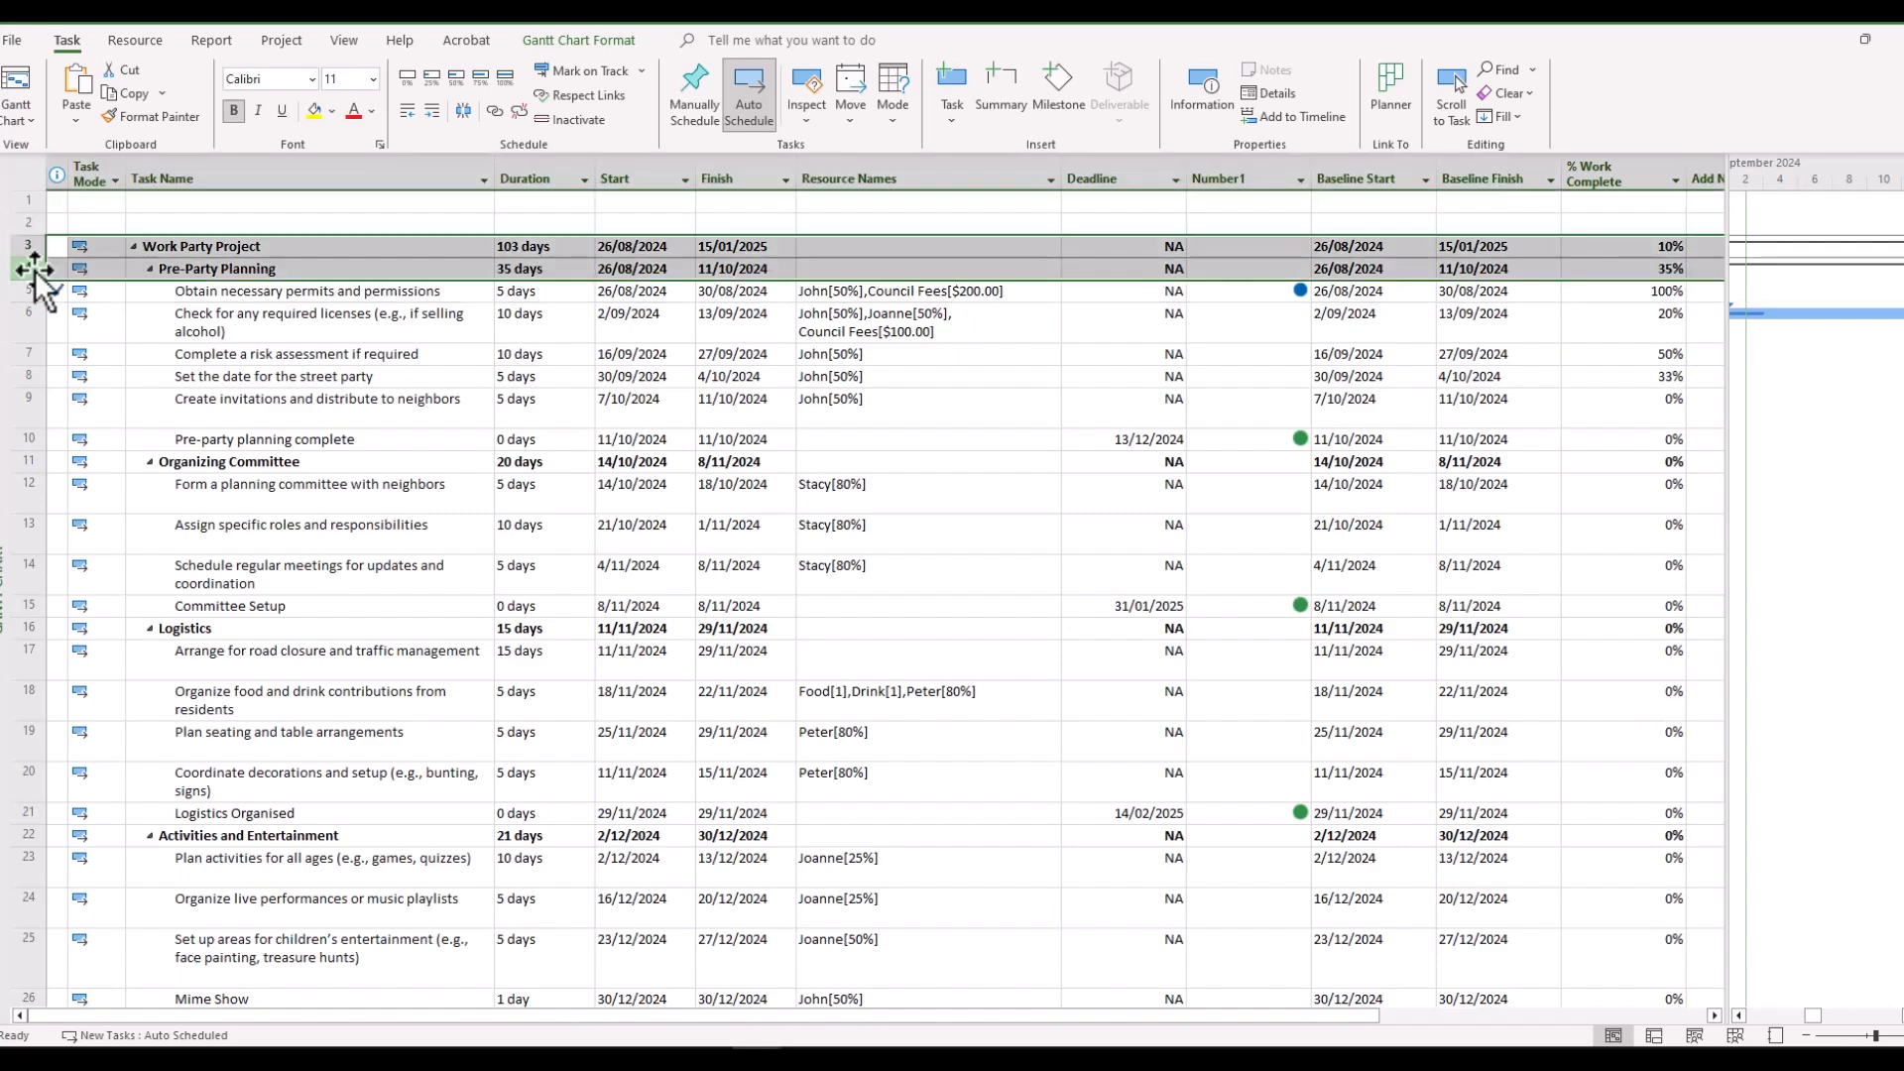
pyautogui.click(1646, 399)
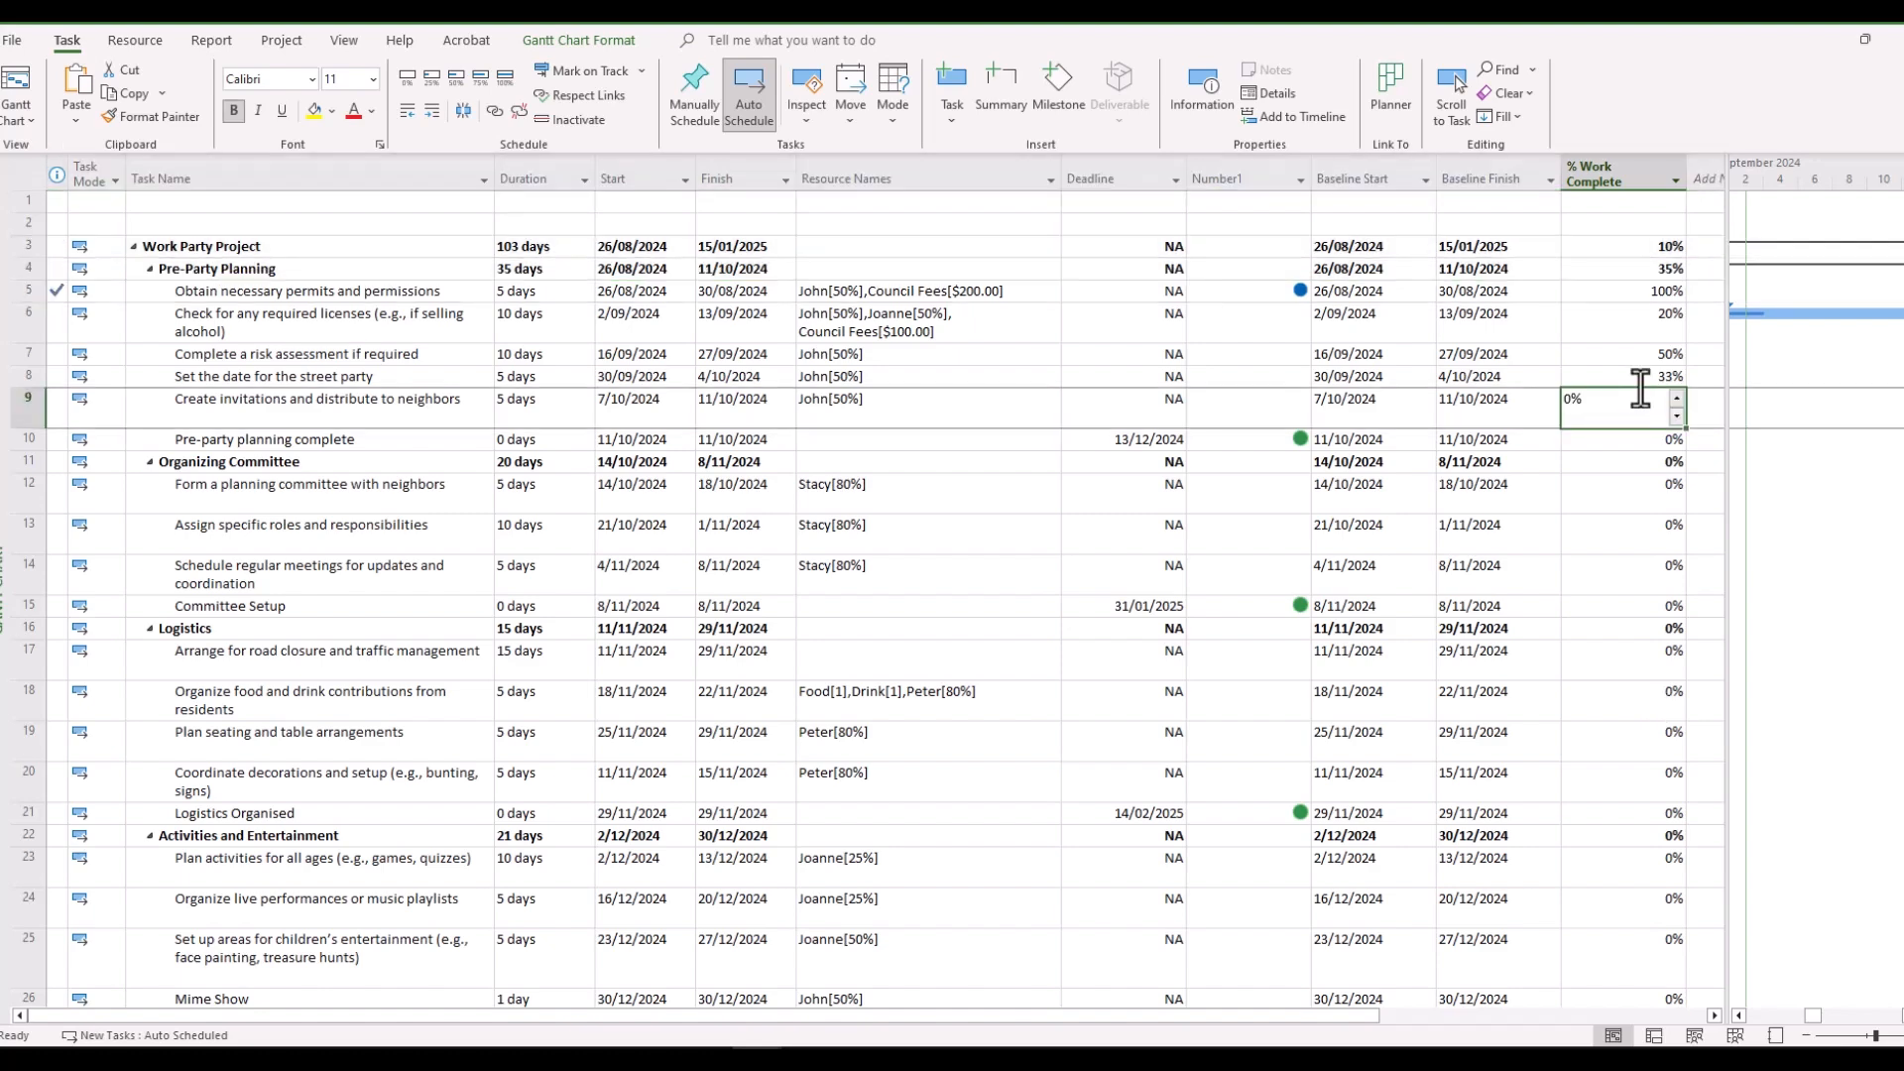
pyautogui.click(1632, 294)
pyautogui.moveTo(1632, 296); pyautogui.dragTo(1636, 444)
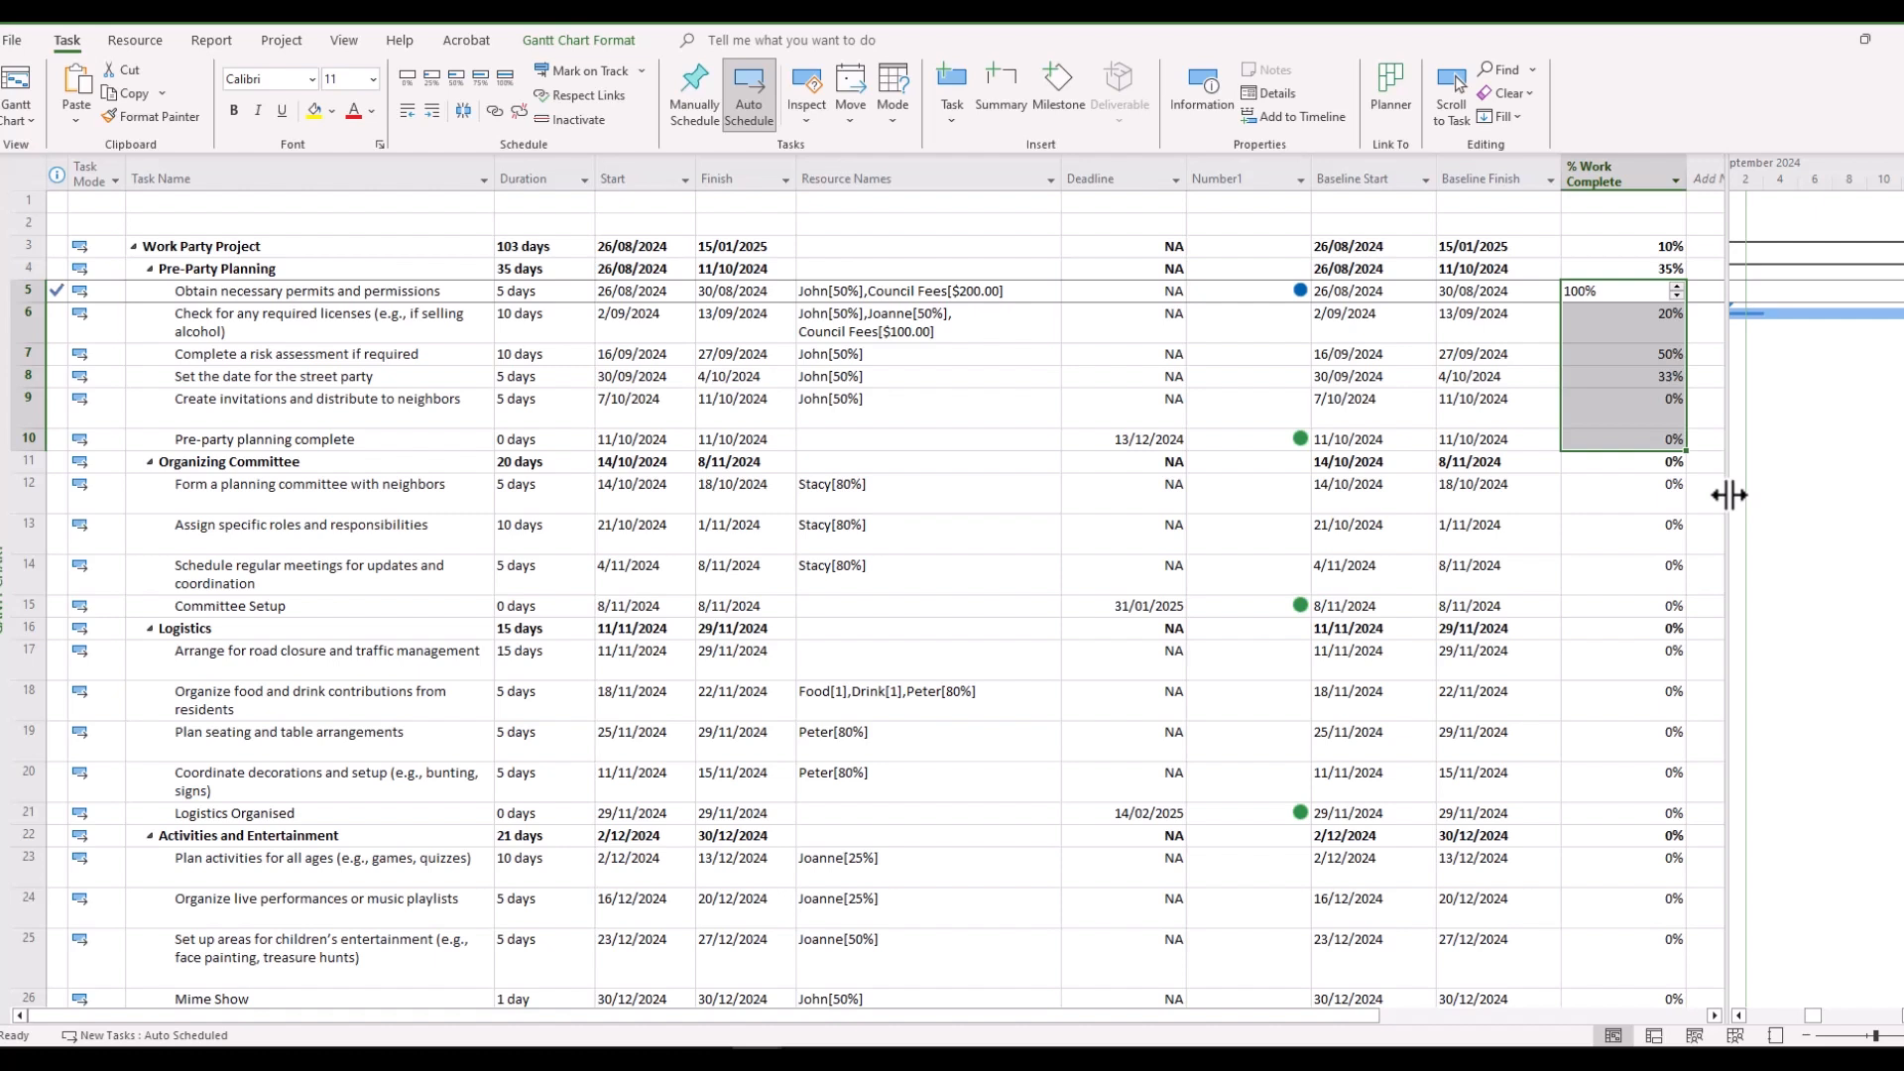
# Step: Narrow the task table to uncover the Gantt chart and set the Task bar style to show % Work Complete as its right-hand text
pyautogui.moveTo(1729, 495); pyautogui.dragTo(815, 506)
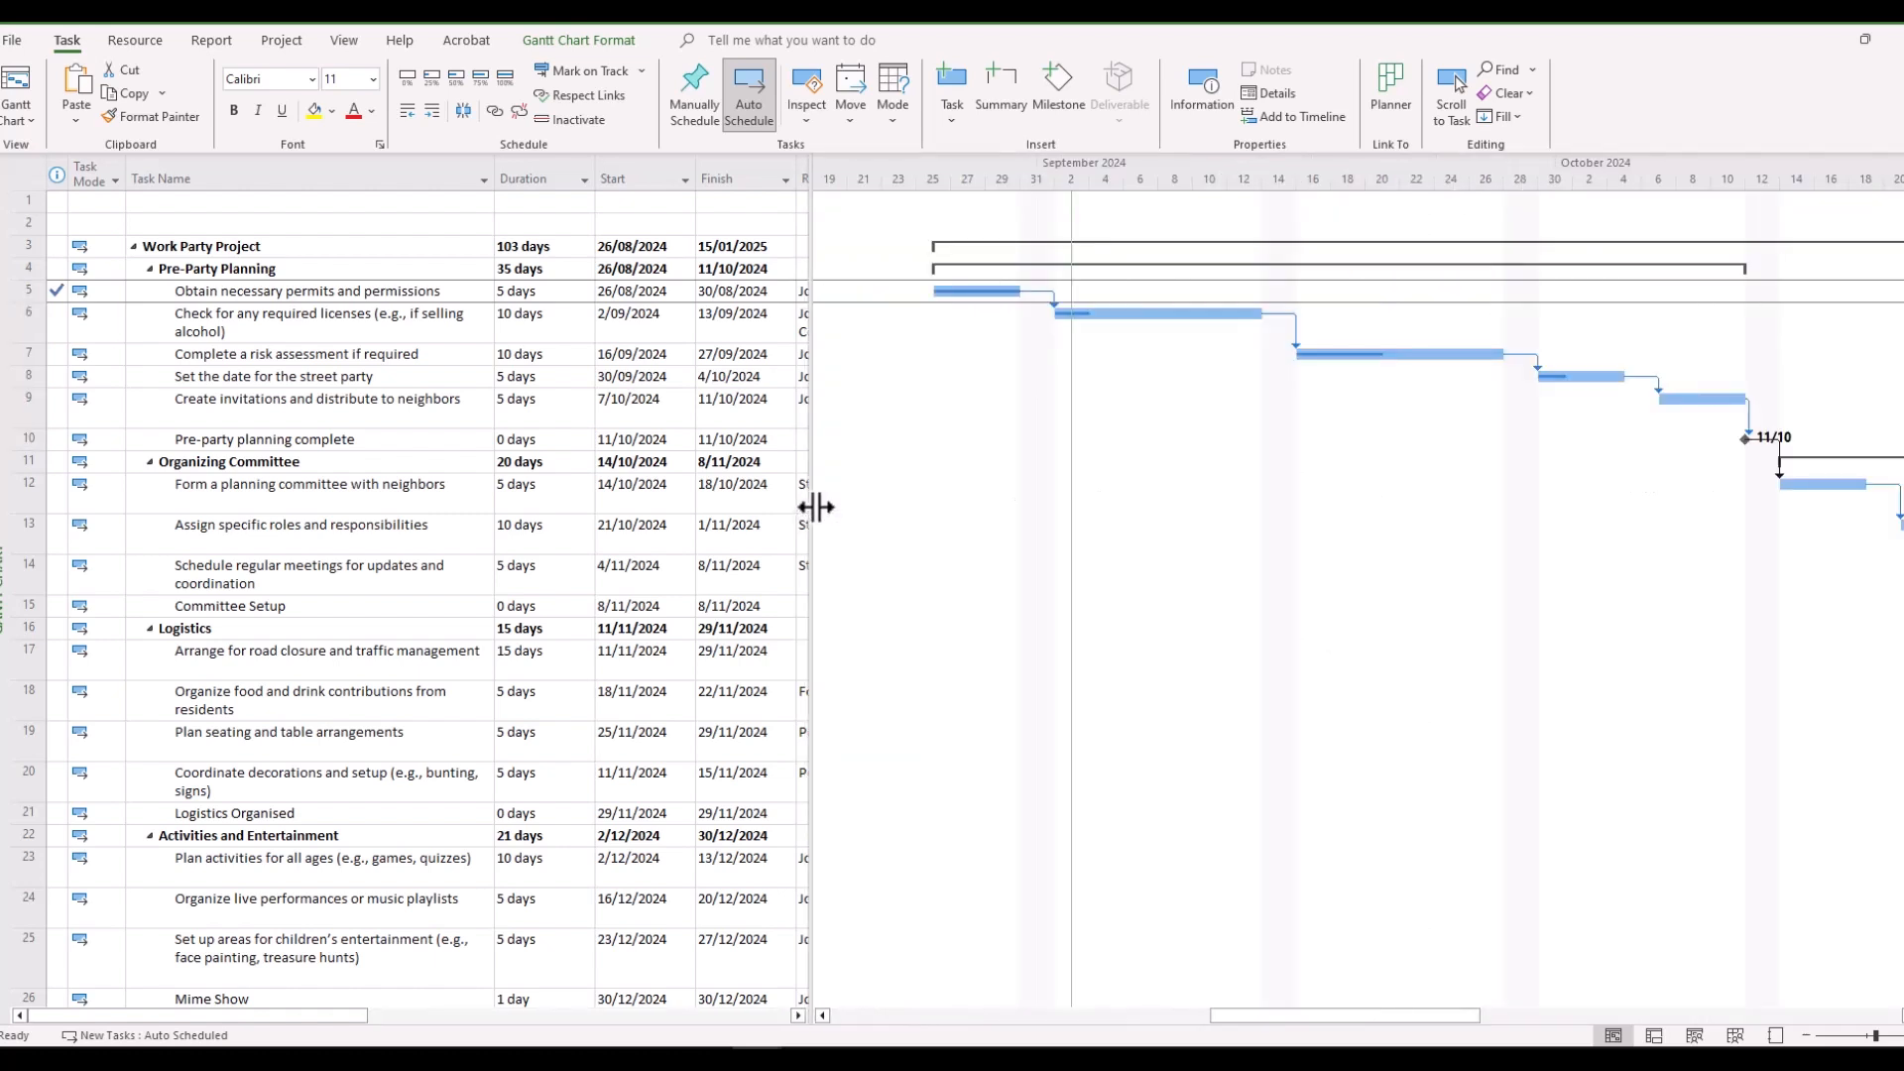
pyautogui.rightClick(1377, 396)
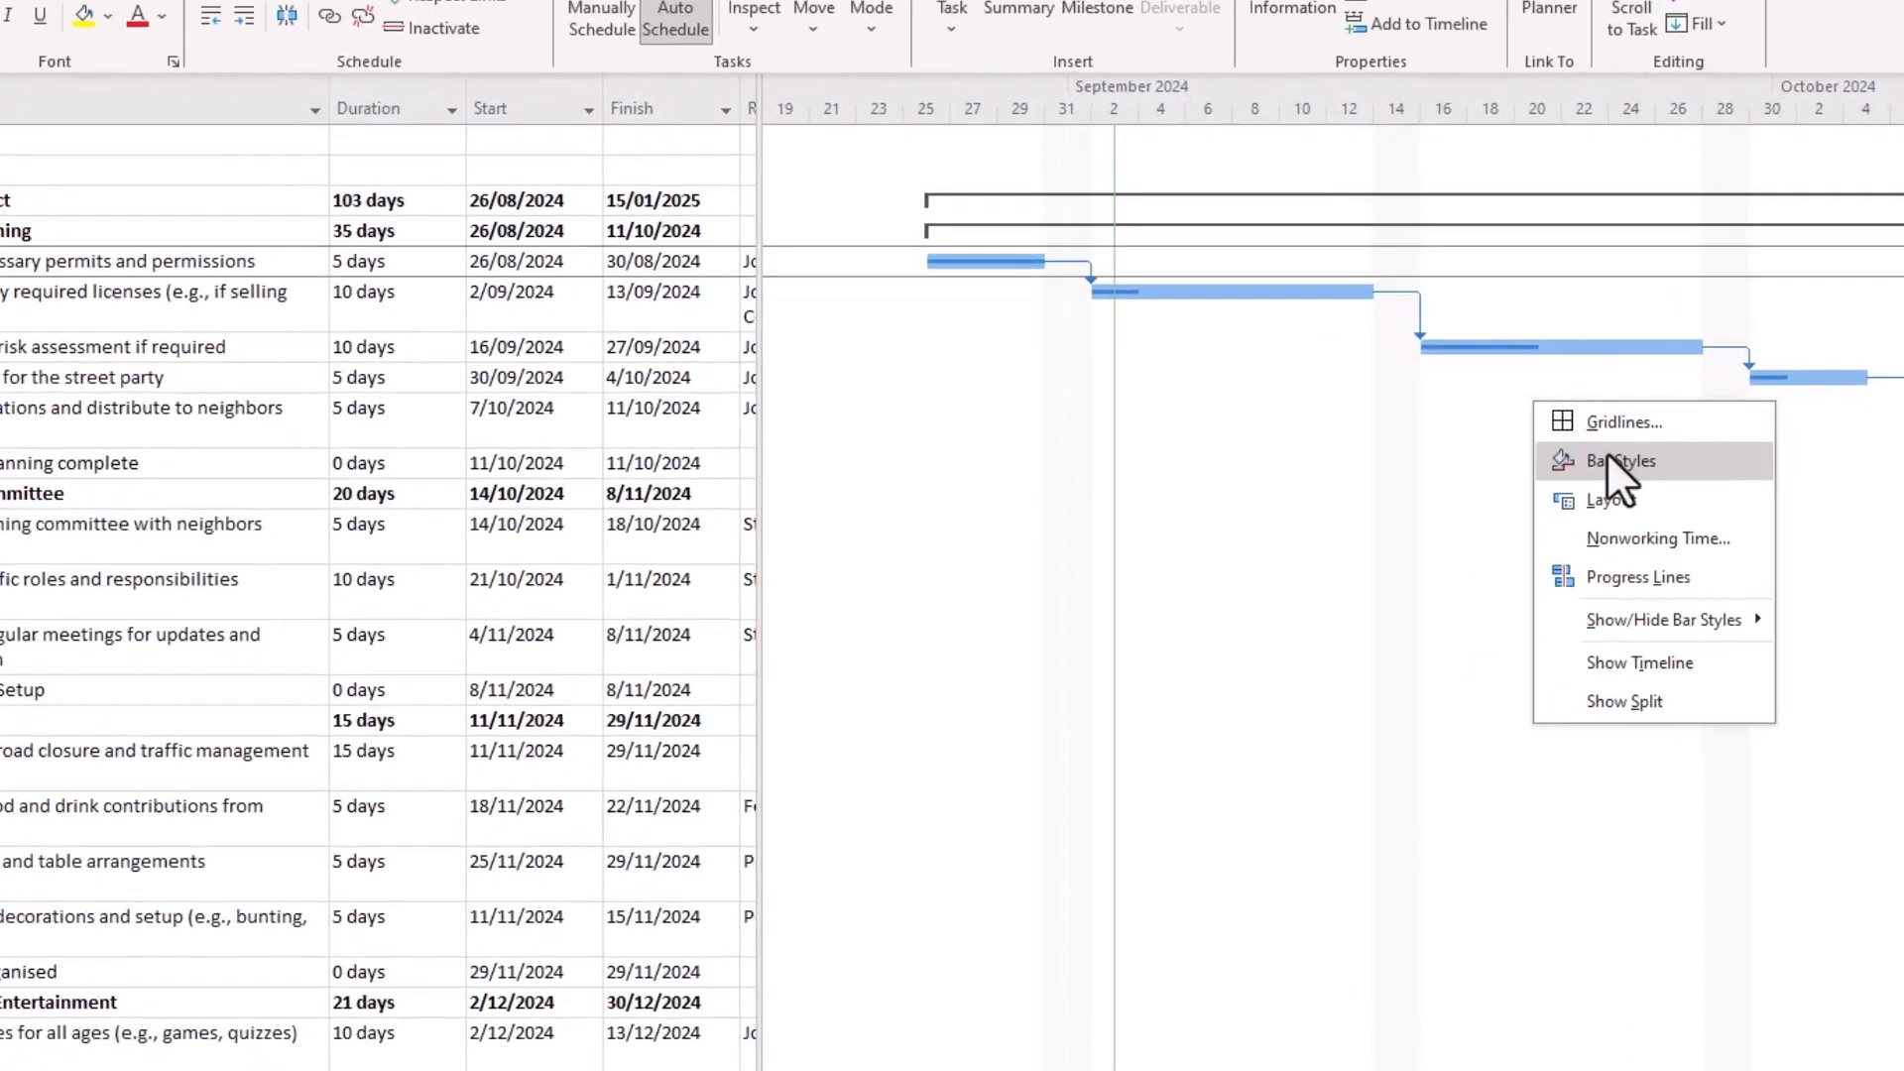
pyautogui.click(1437, 436)
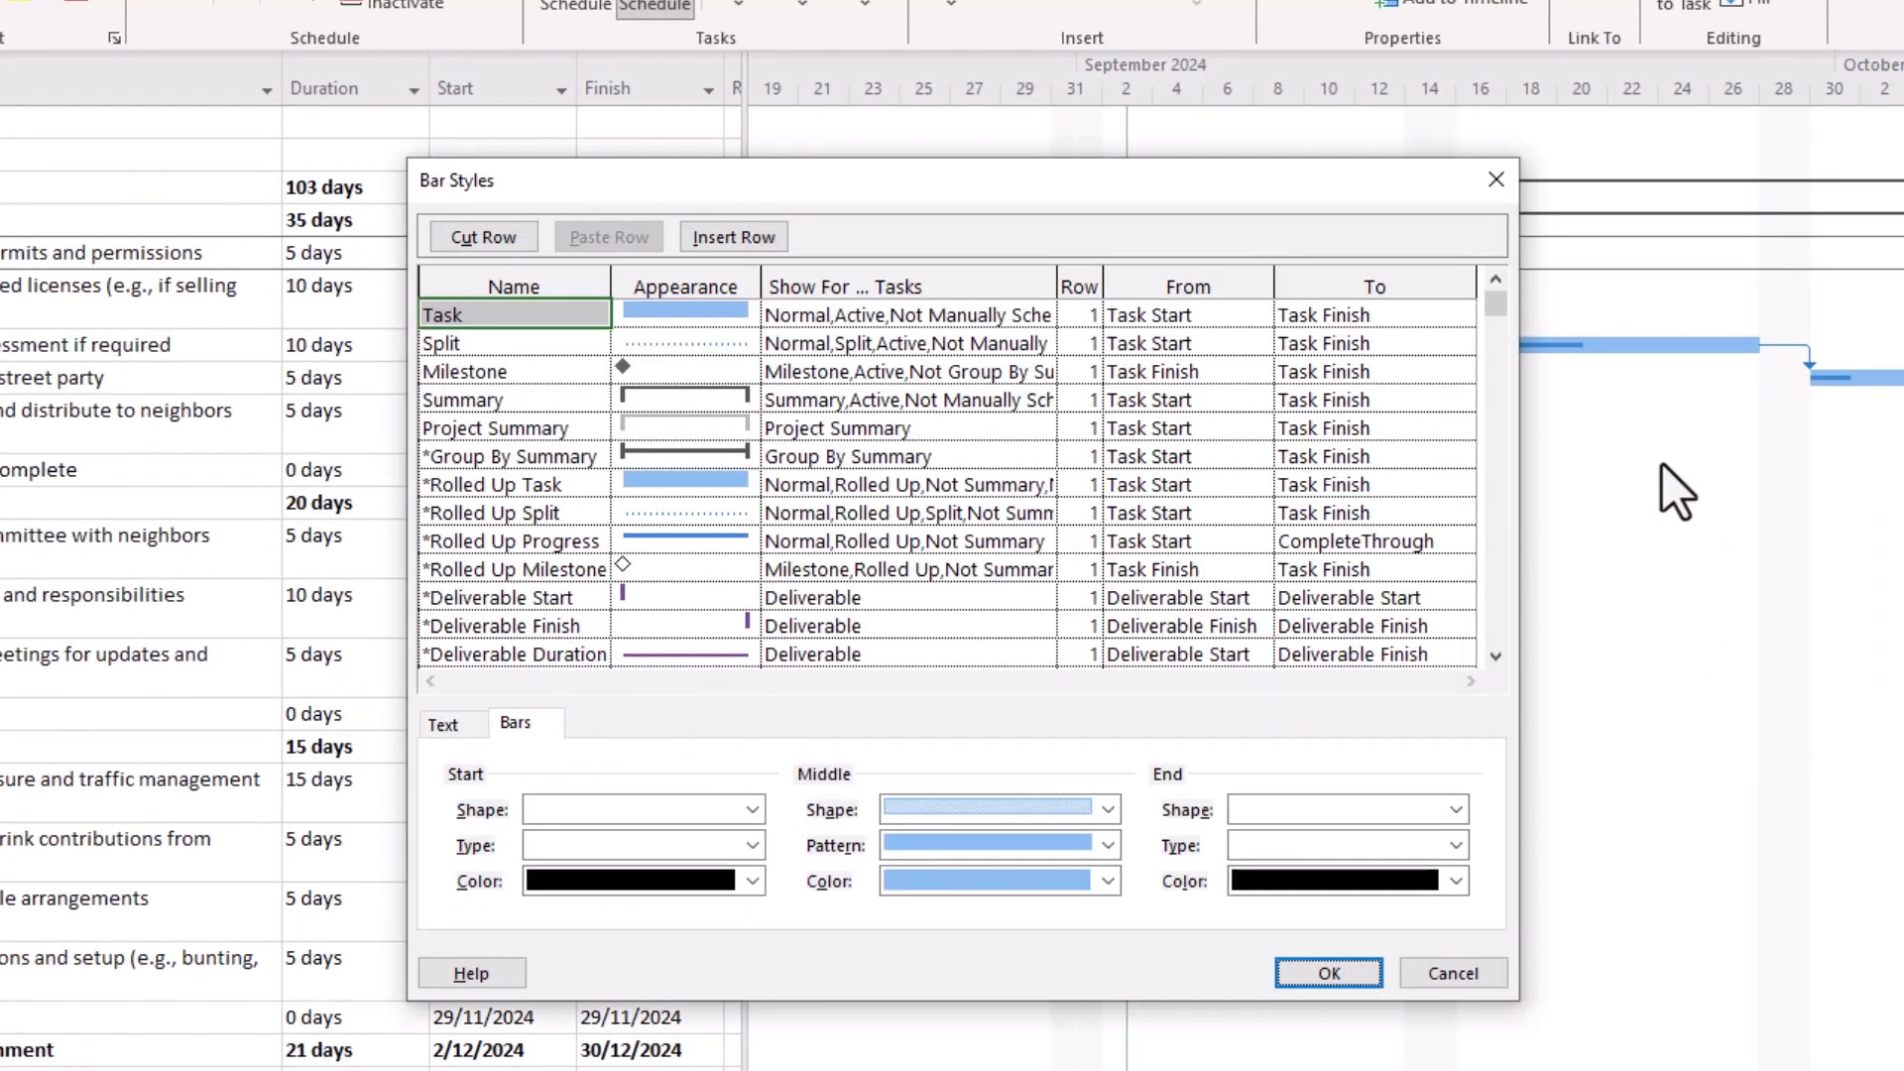
pyautogui.click(454, 730)
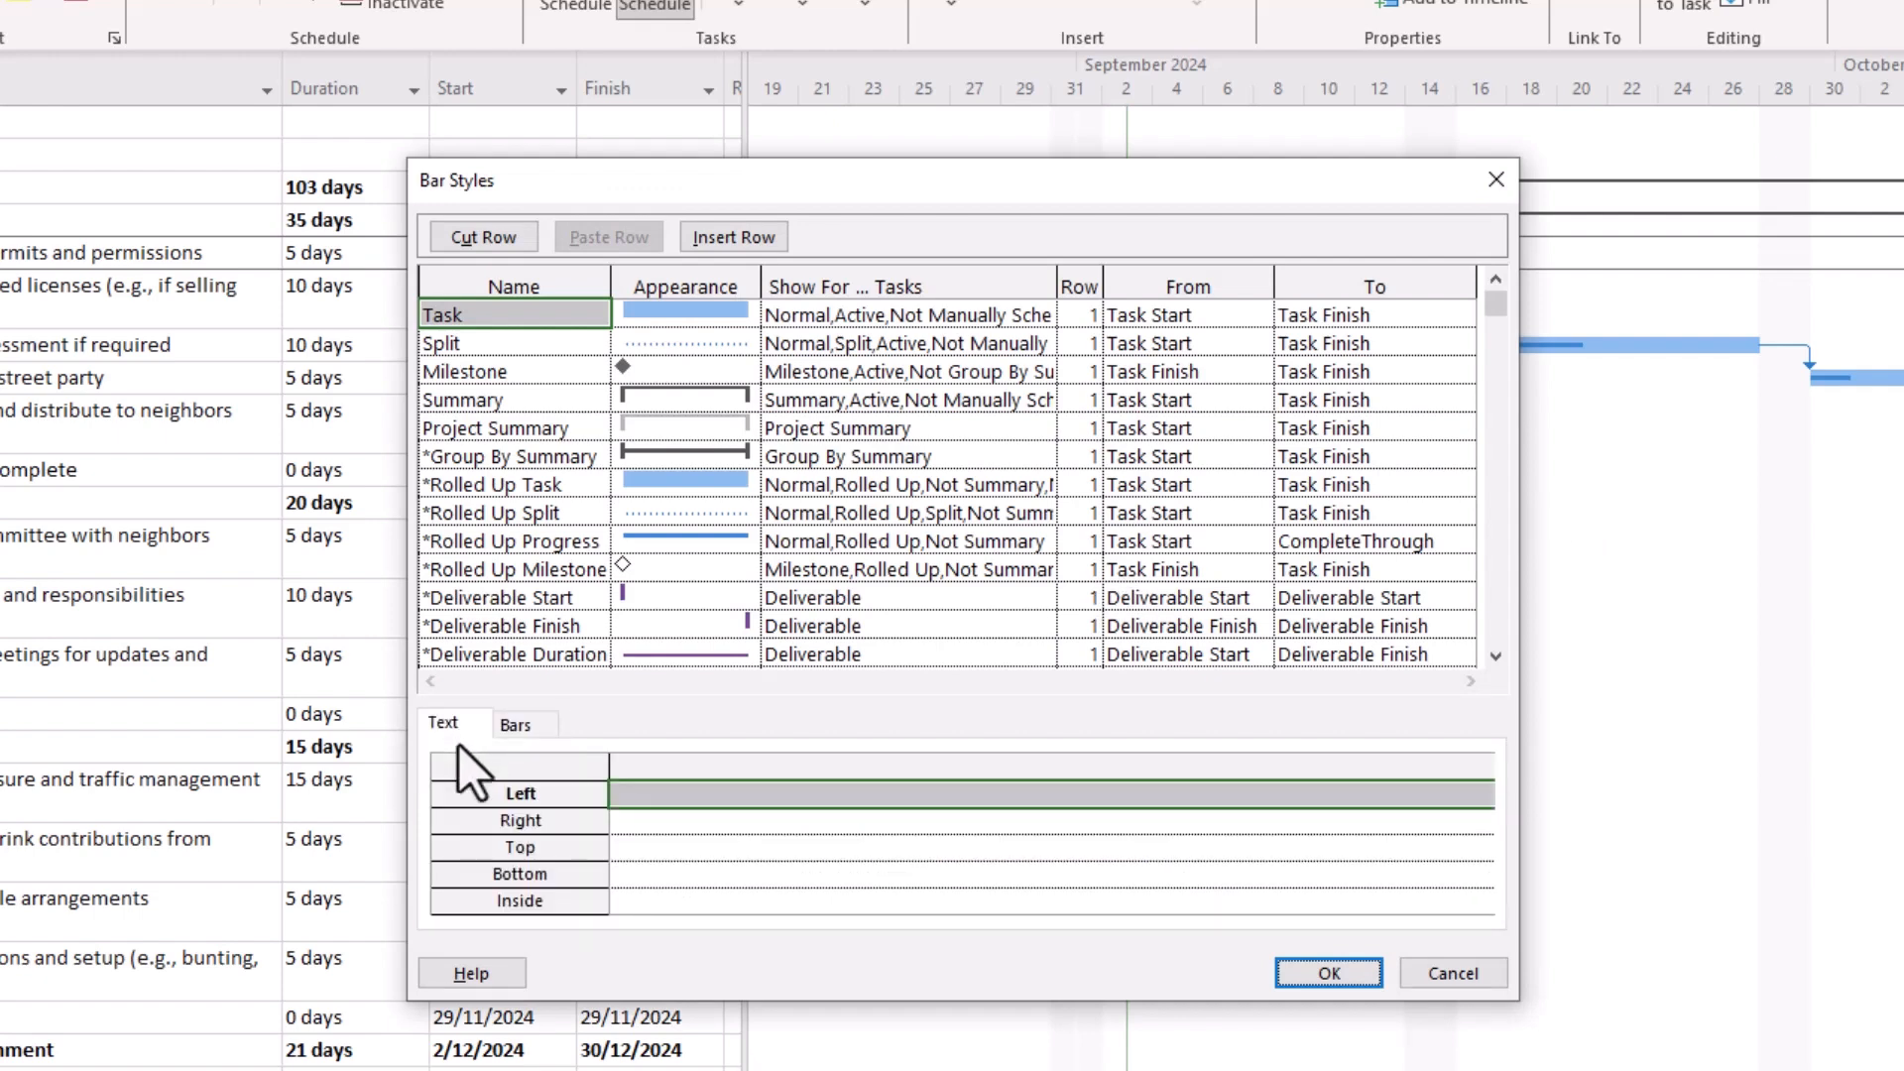
pyautogui.click(695, 825)
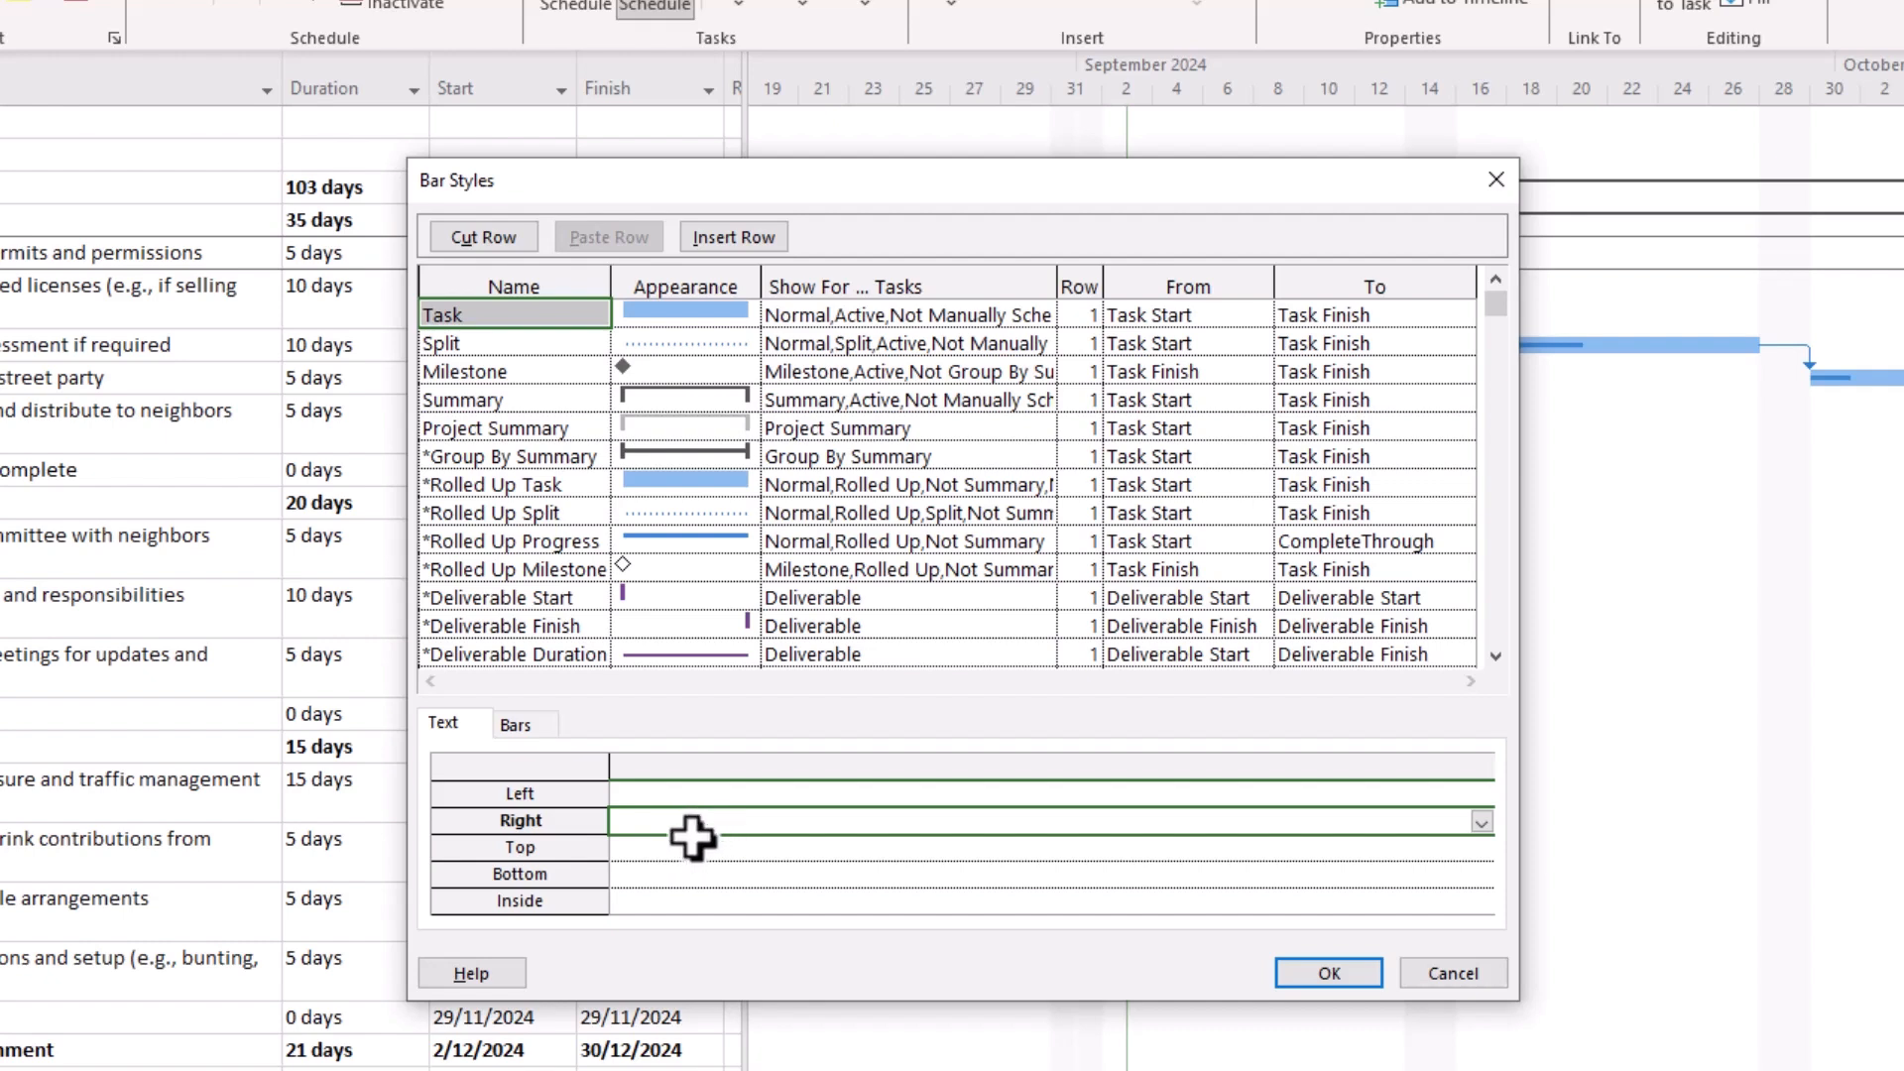
pyautogui.click(1481, 823)
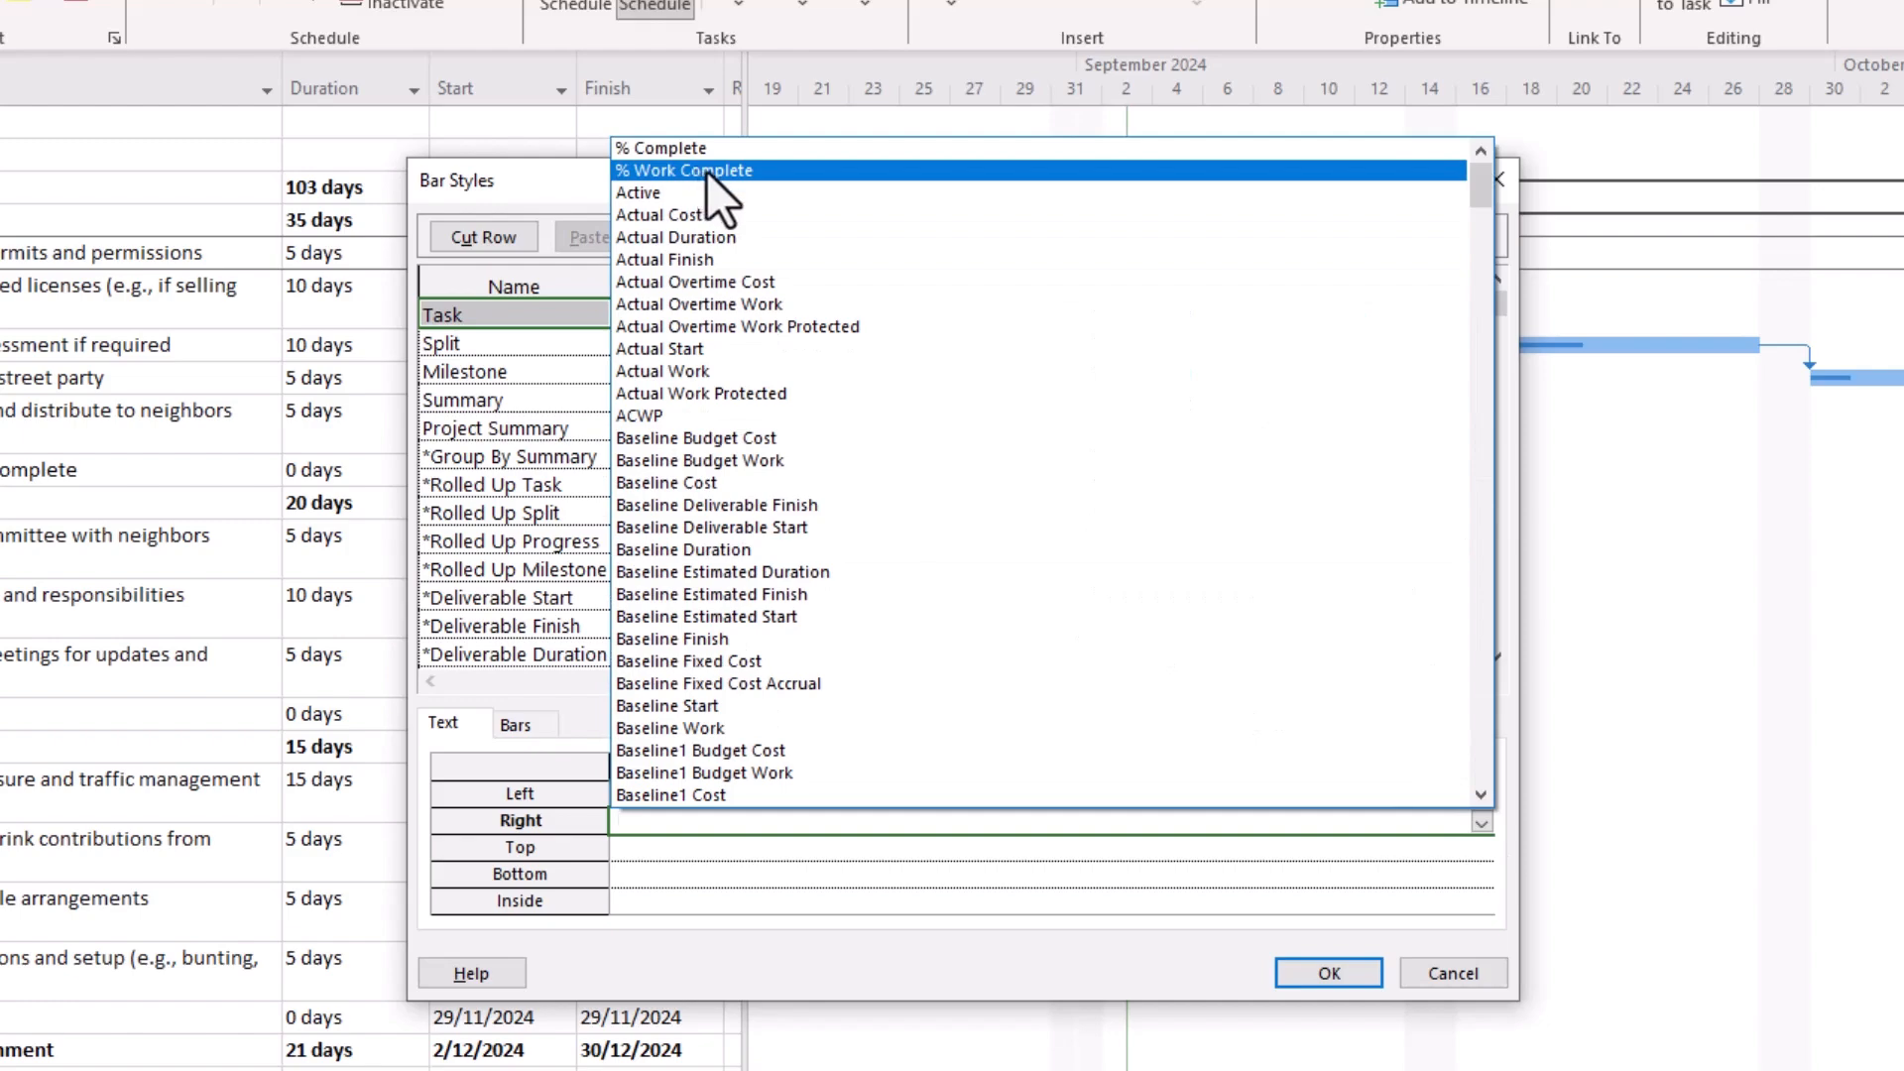
pyautogui.click(706, 171)
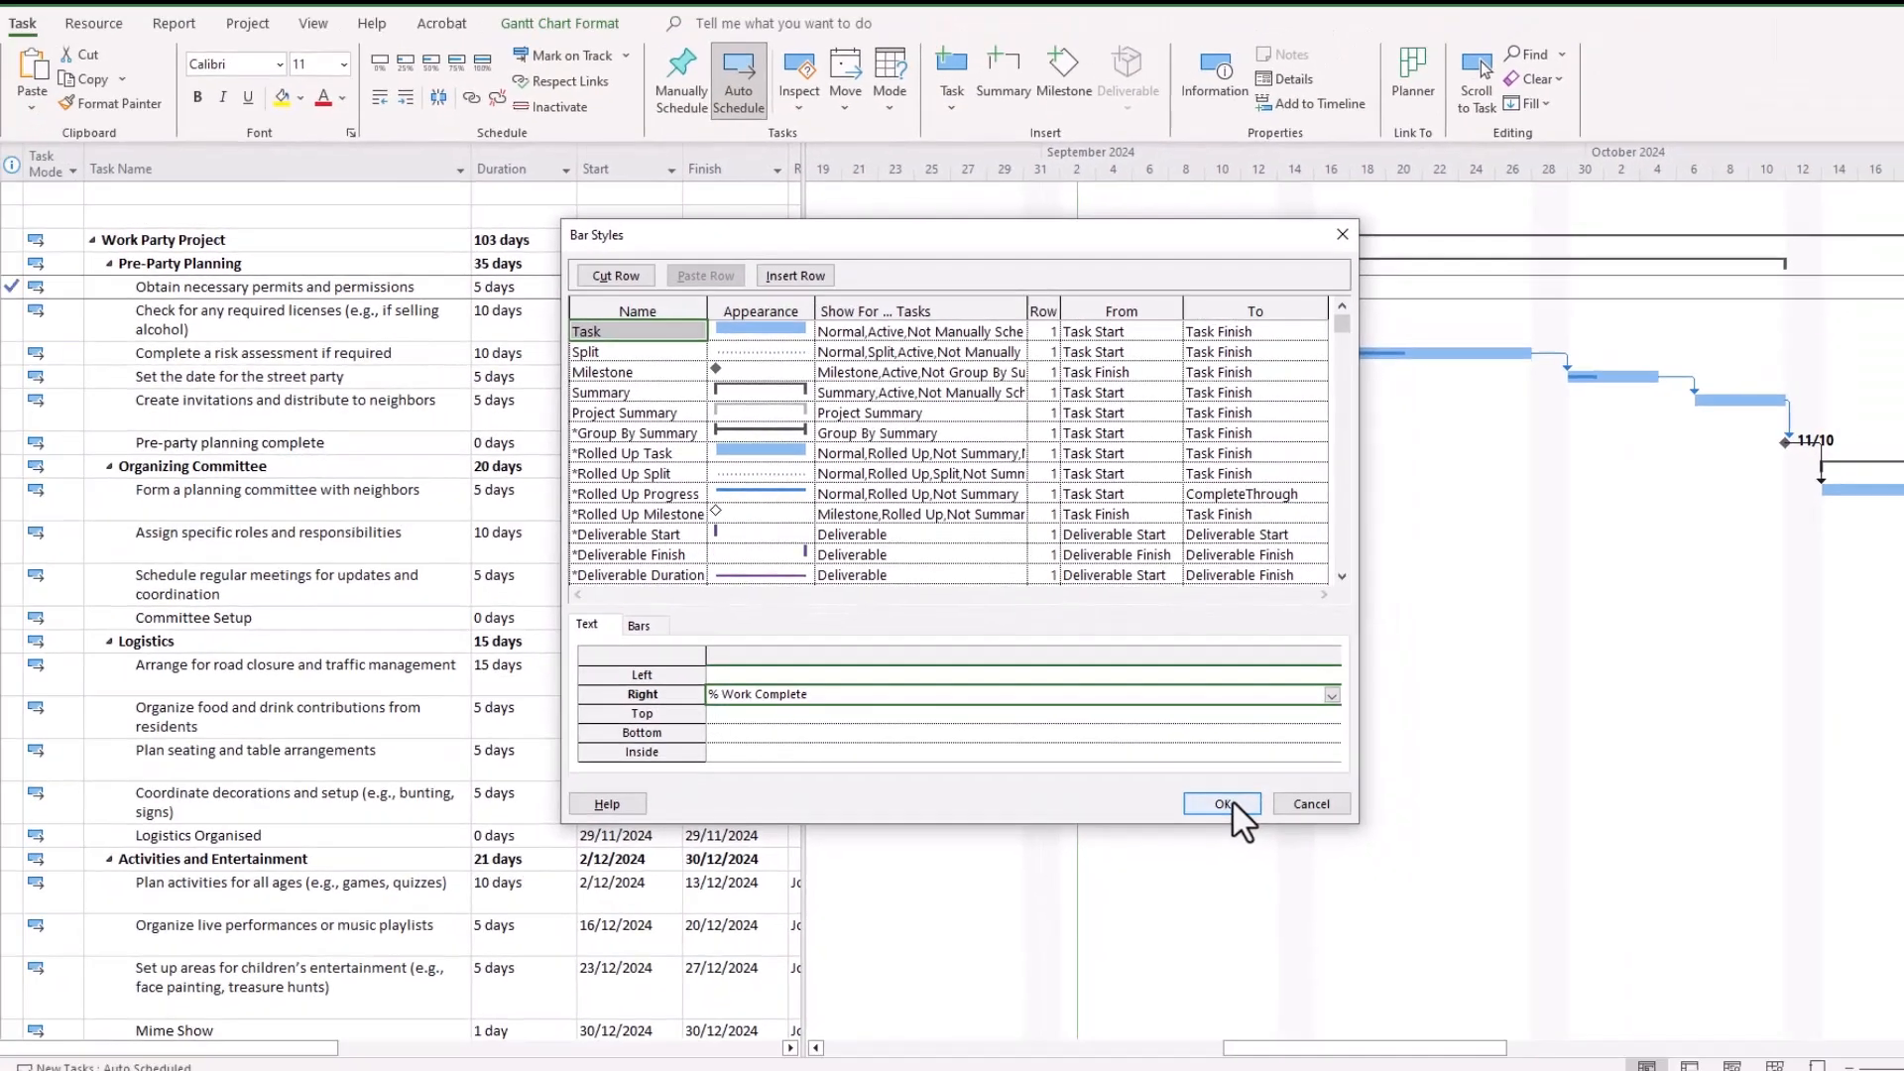
pyautogui.click(1328, 973)
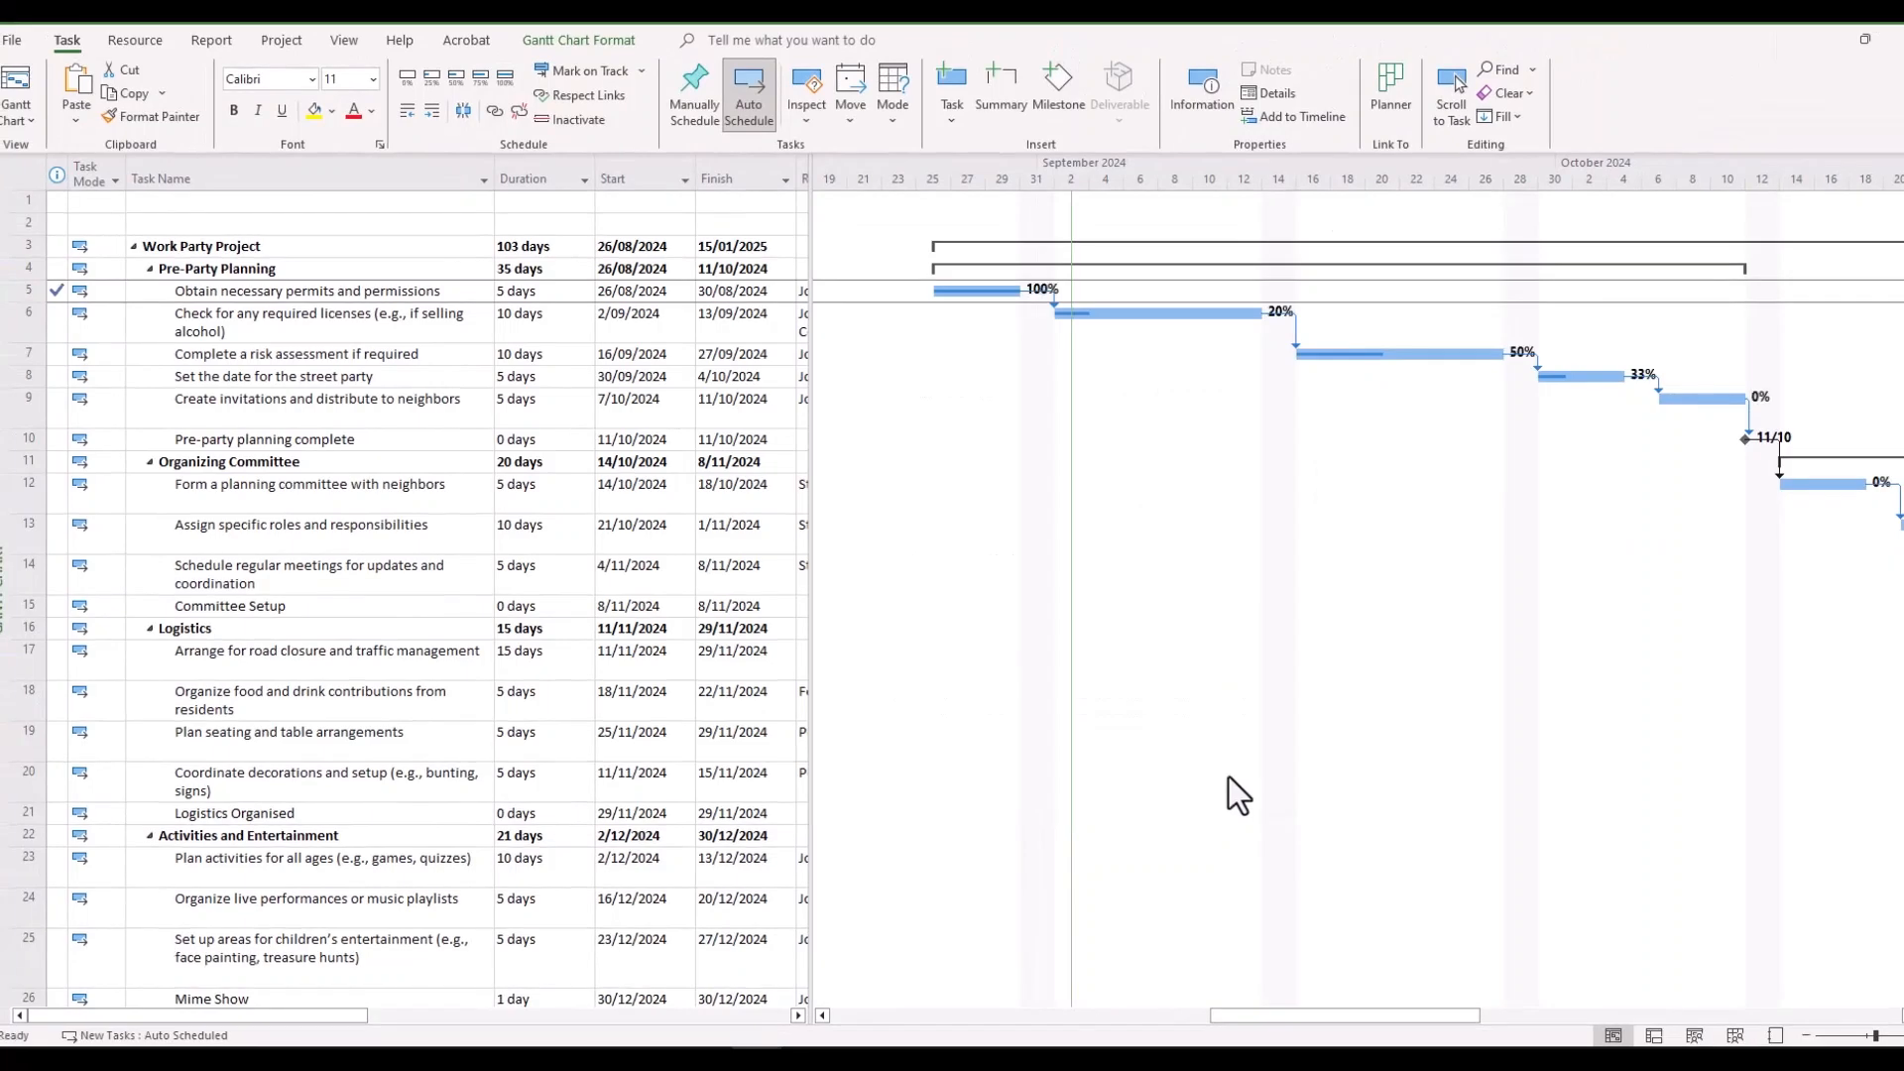